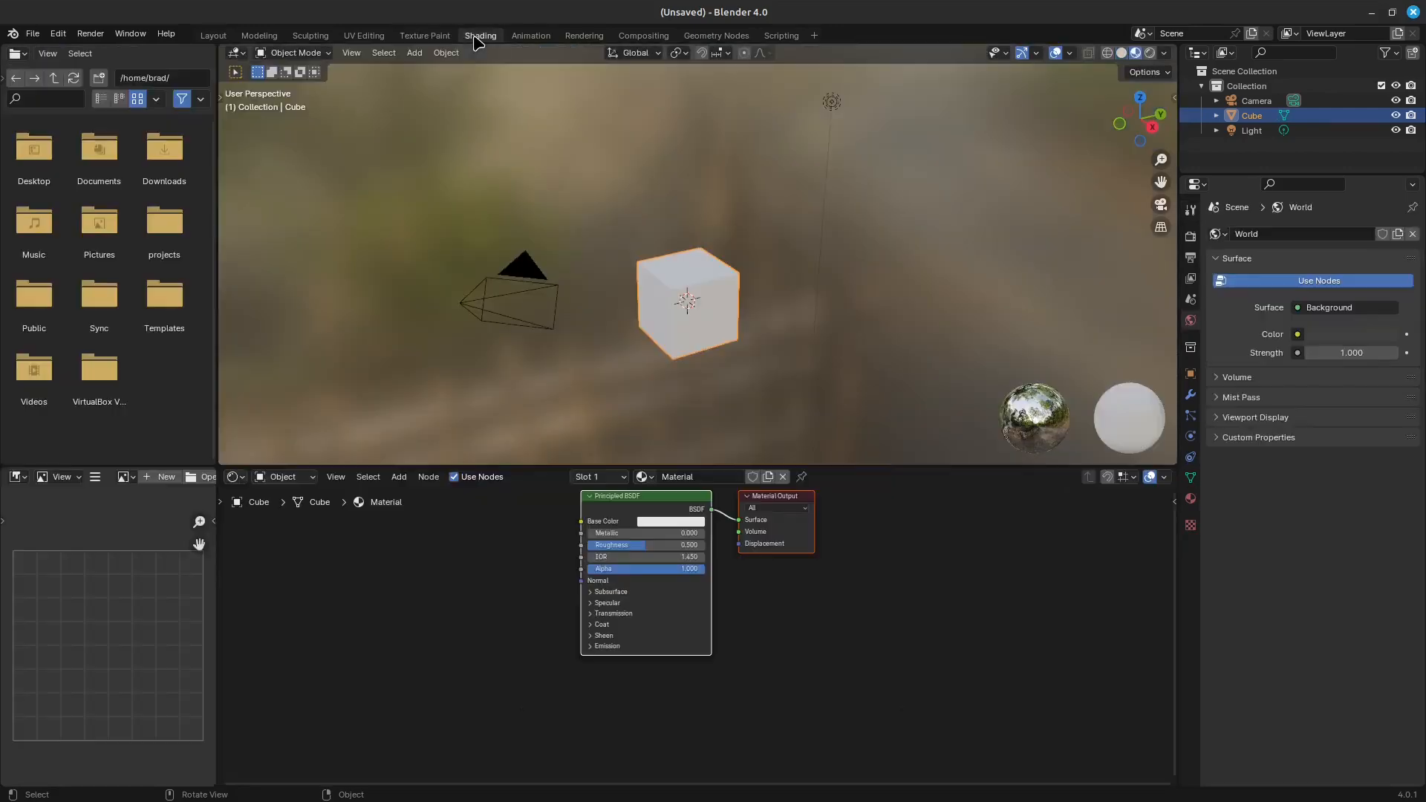
- Look through the Animation, Rendering, Compositing, Geometry Nodes and Scripting workspaces, finishing in Layout
click(531, 37)
click(585, 37)
click(645, 37)
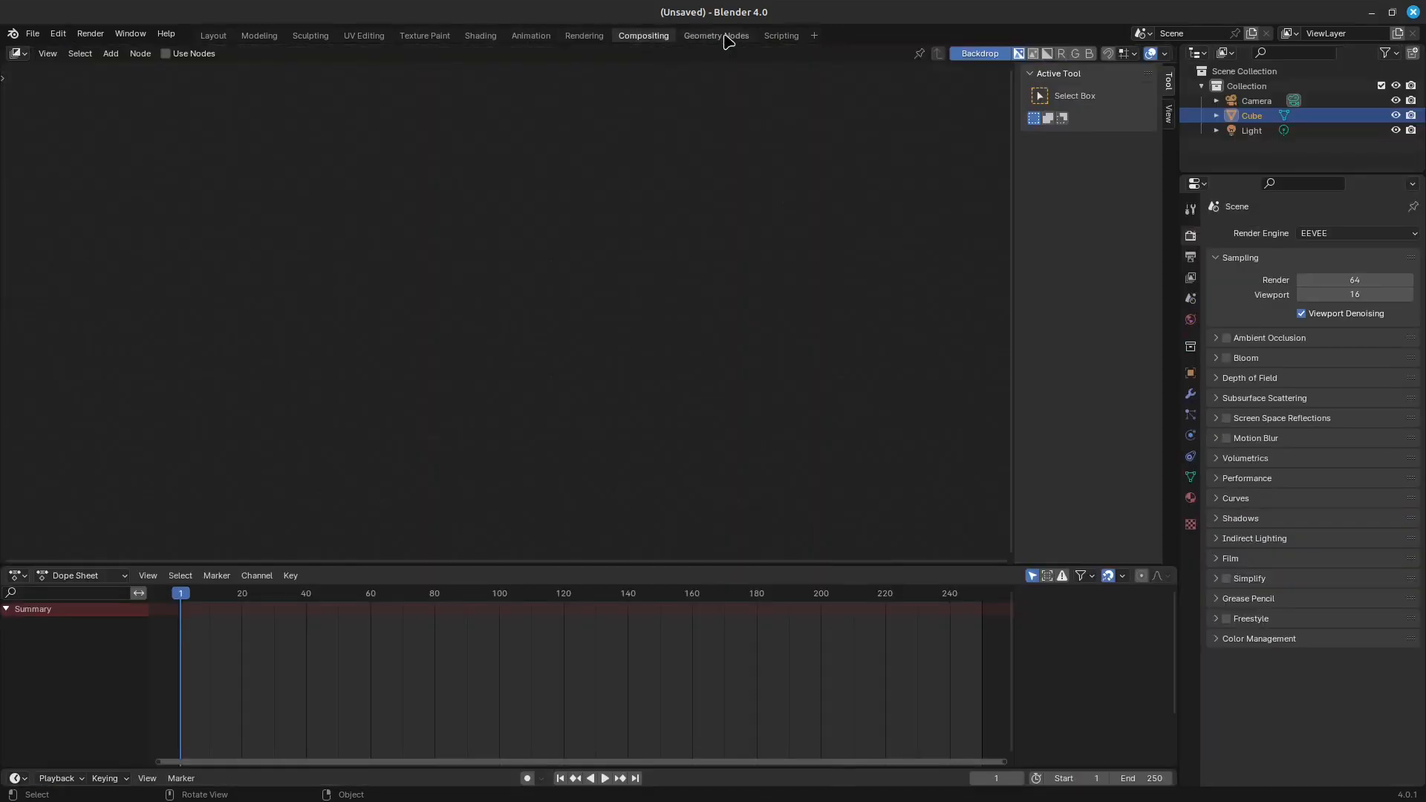
click(717, 37)
click(782, 37)
click(213, 37)
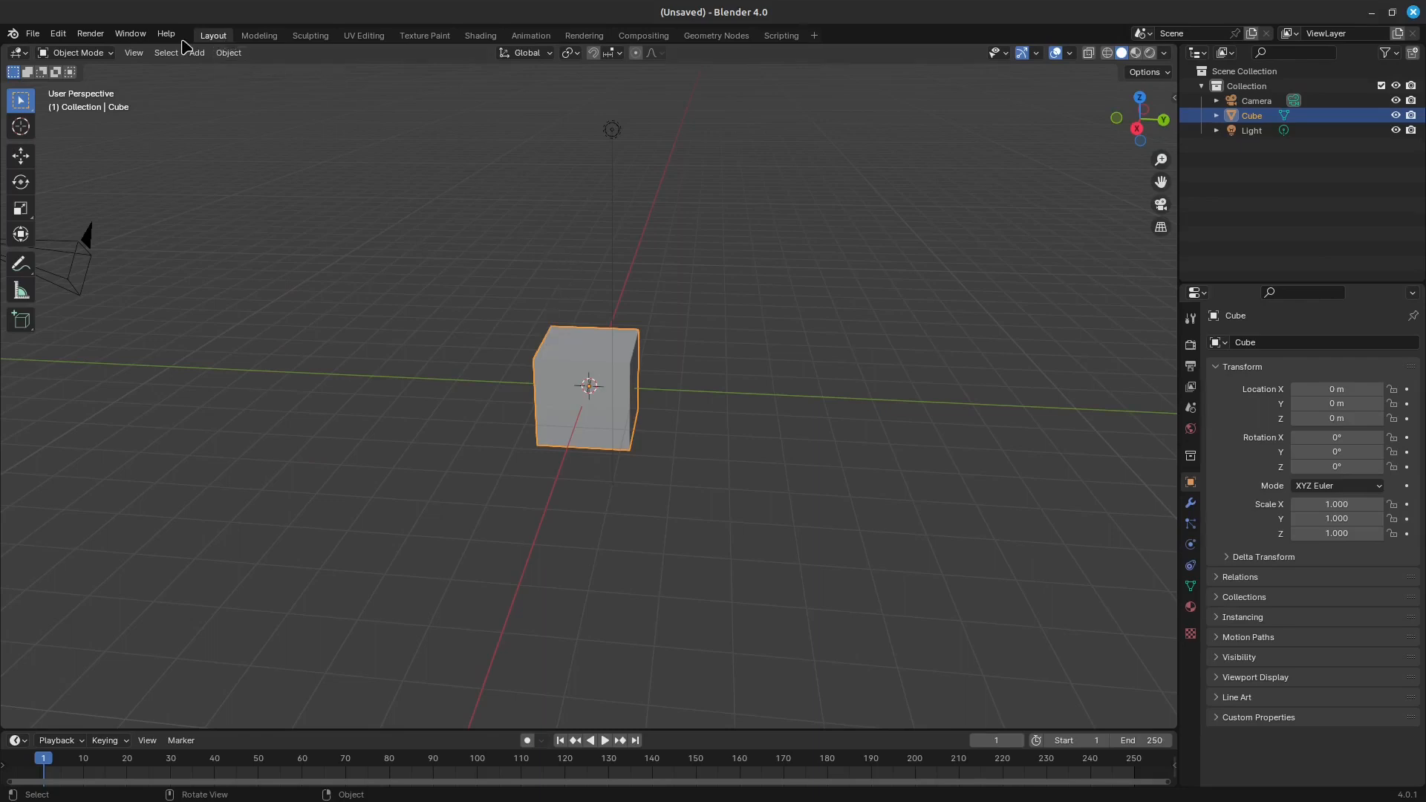
- Deselect the cube in the Layout workspace's 3D viewport
mouse_move(729, 268)
middle_down()
mouse_move(653, 280)
mouse_move(751, 267)
middle_up()
right_click(834, 233)
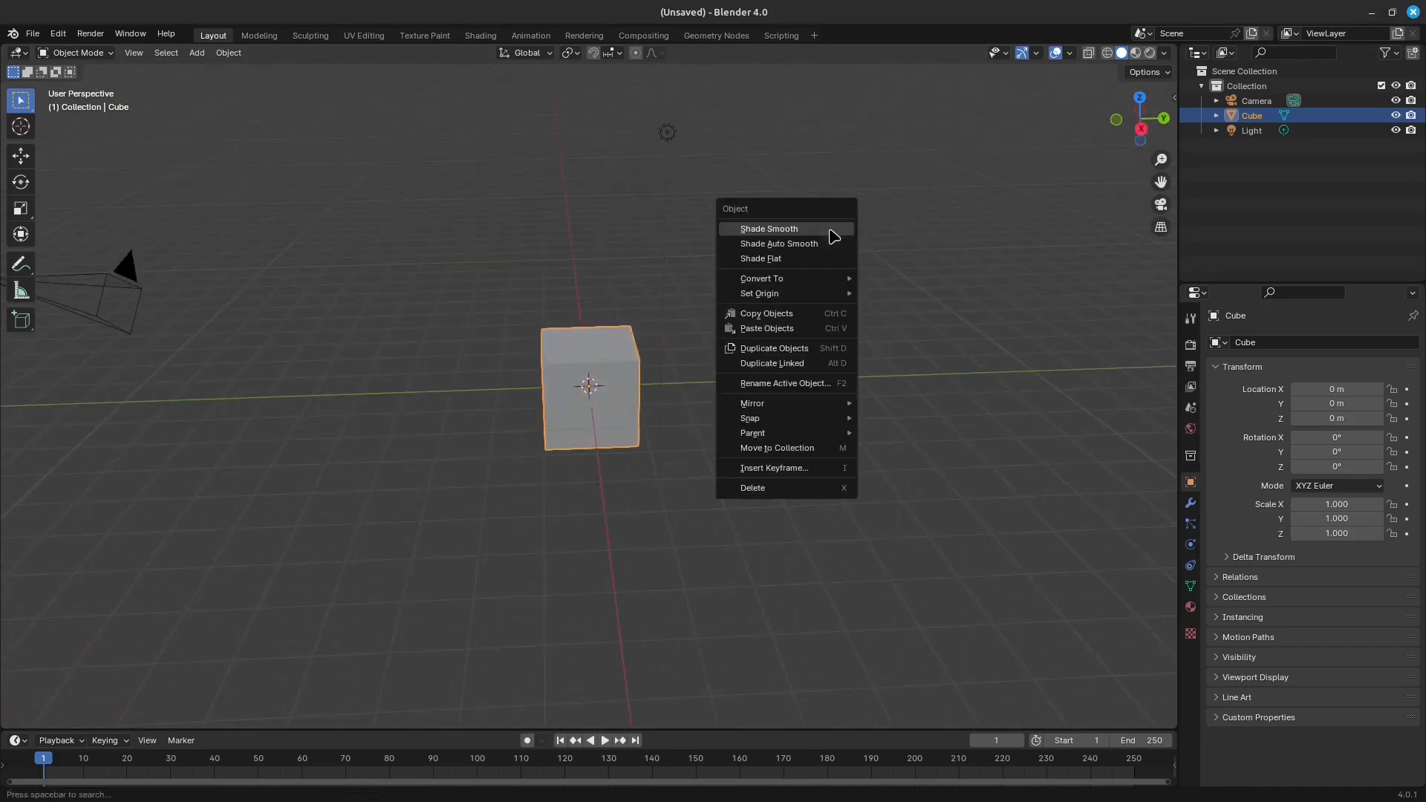
click(605, 252)
right_click(1189, 227)
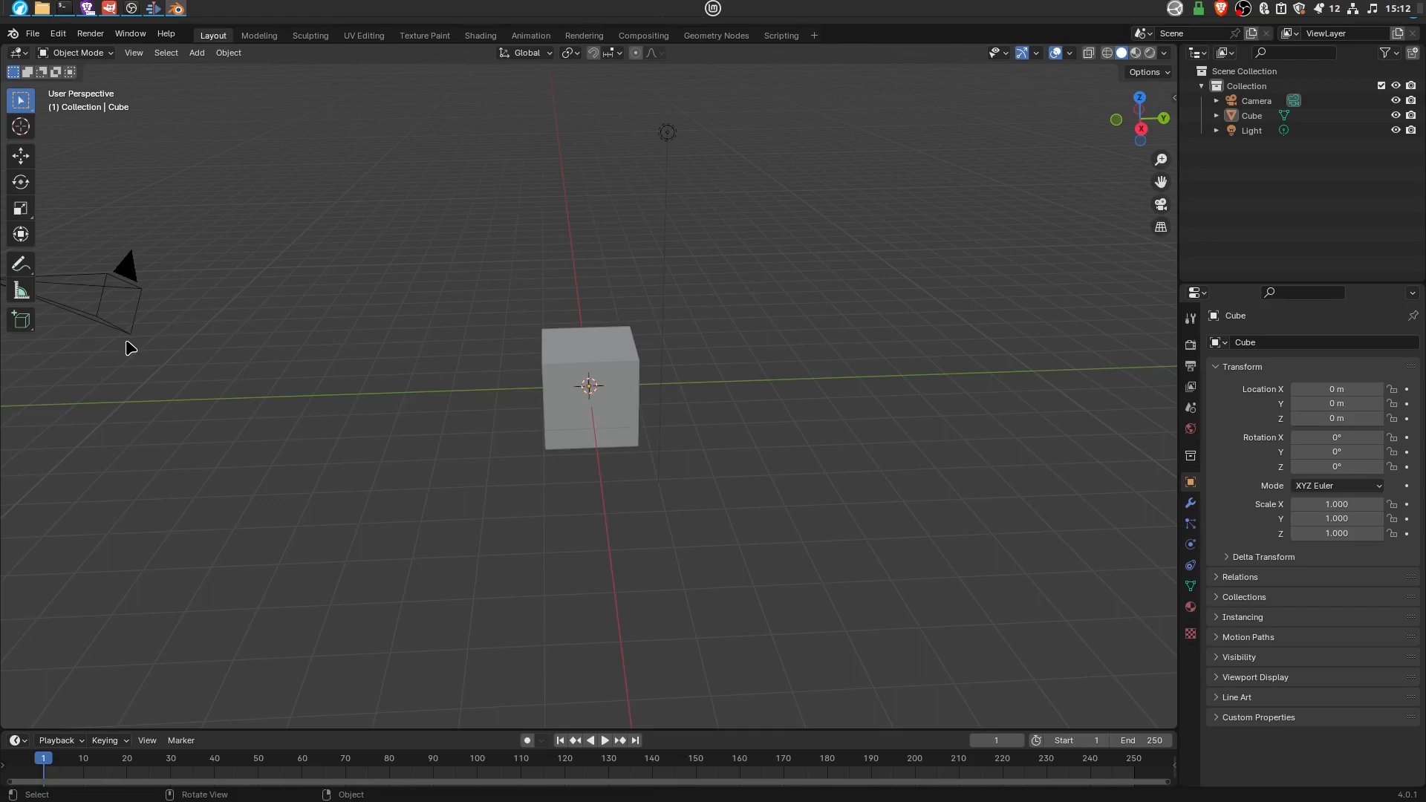
scroll(130, 348, up, 2)
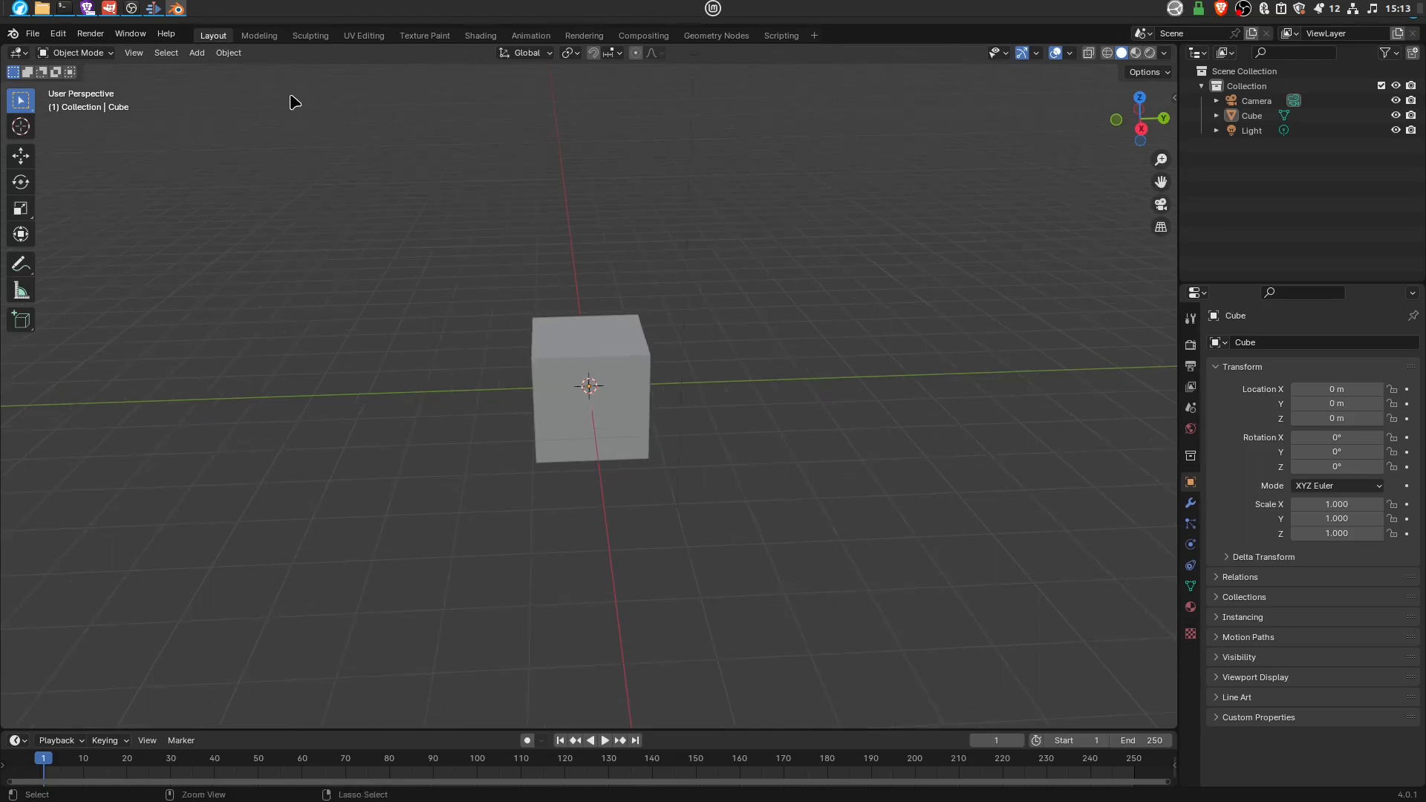
- Cycle forward through all the workspaces to Scripting and backward again to Layout
key(ctrl+Page_Down)
key(ctrl+Page_Down)
key(ctrl+Page_Down)
key(ctrl+Page_Down)
key(ctrl+Page_Down)
key(ctrl+Page_Down)
key(ctrl+Page_Down)
key(ctrl+Page_Down)
key(ctrl+Page_Down)
key(ctrl+Page_Down)
key(ctrl+Page_Down)
key(ctrl+Page_Down)
key(ctrl+Page_Up)
key(ctrl+Page_Up)
key(ctrl+Page_Up)
key(ctrl+Page_Up)
key(ctrl+Page_Up)
key(ctrl+Page_Up)
key(ctrl+Page_Up)
key(ctrl+Page_Up)
key(ctrl+Page_Up)
key(ctrl+Page_Up)
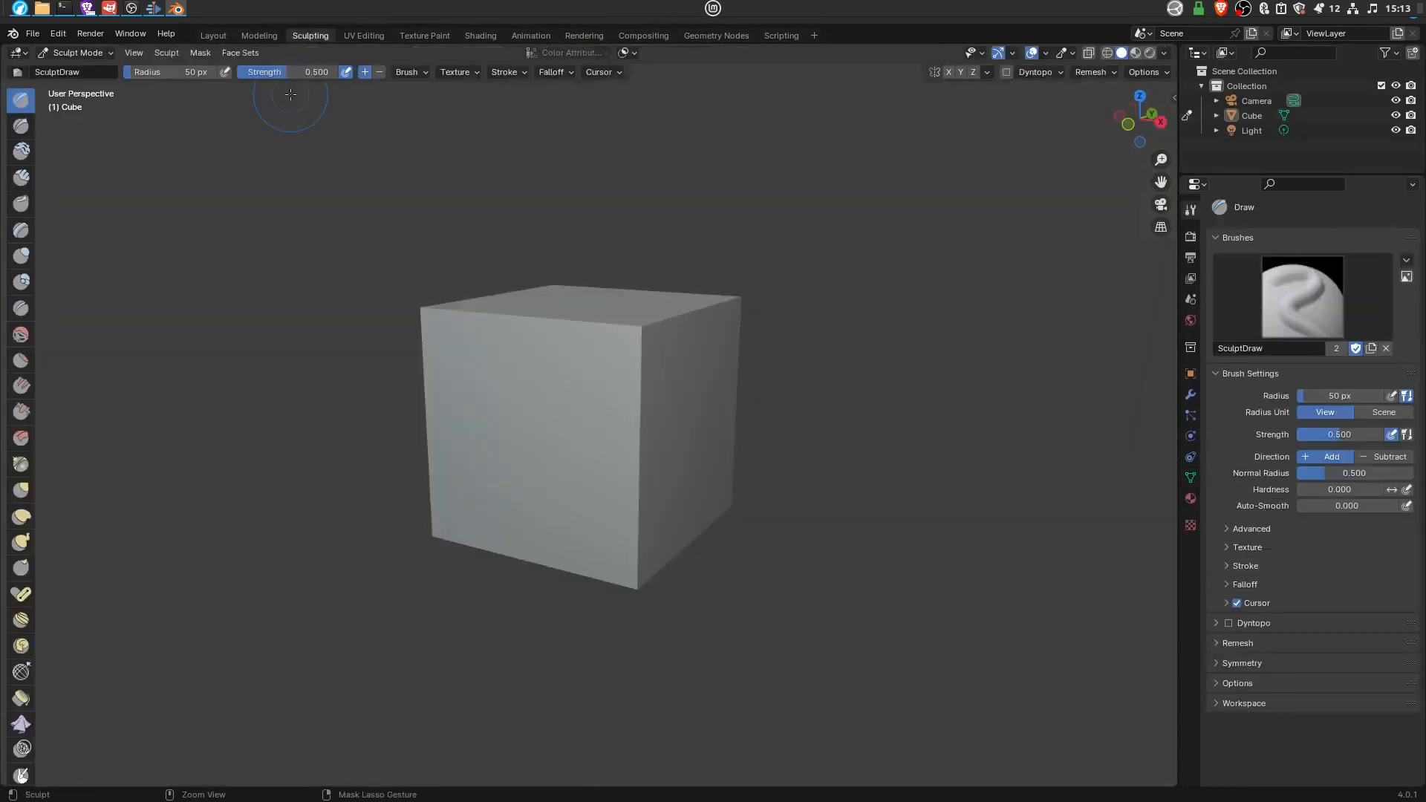
key(ctrl+Page_Up)
key(ctrl+Page_Up)
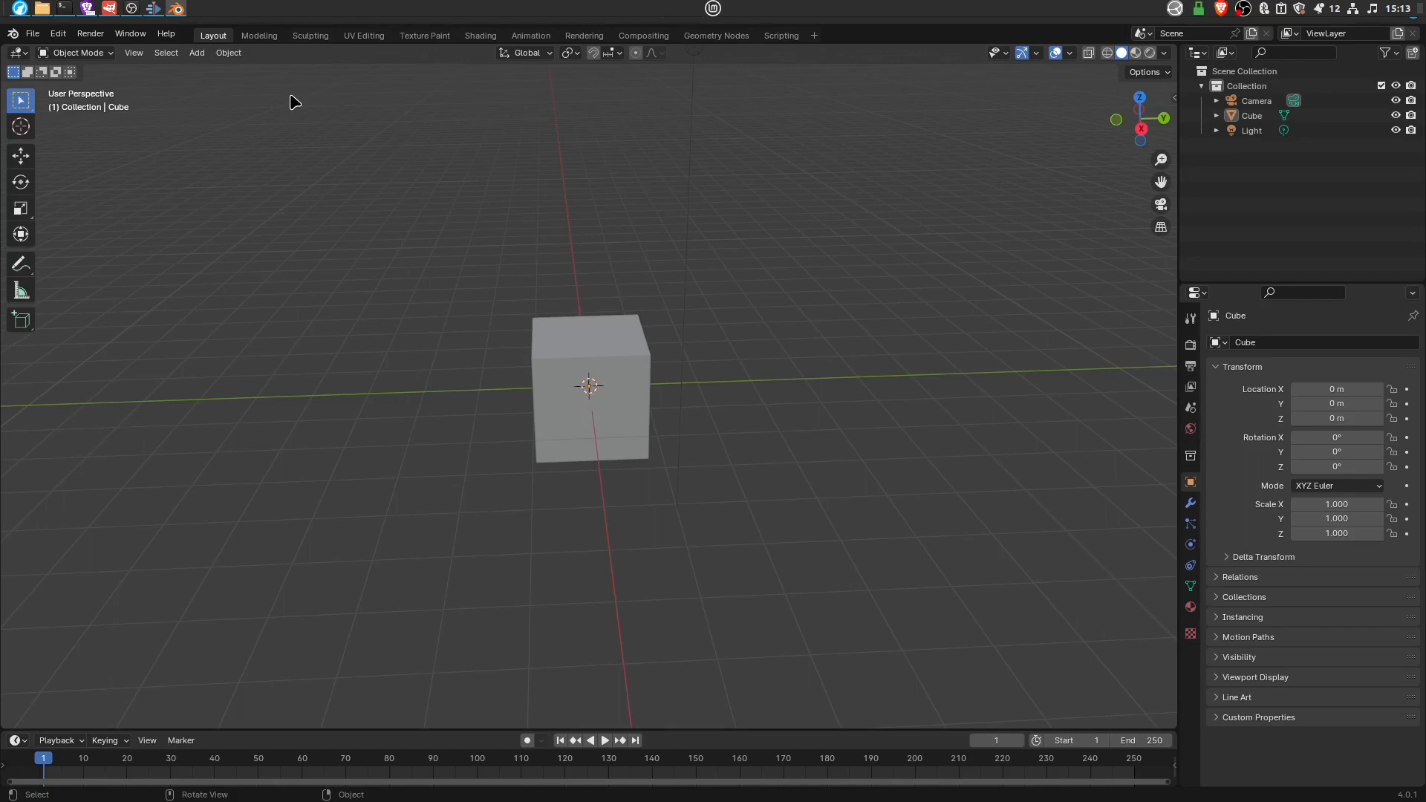
- Try to rename the Layout workspace as "butts"
double_click(217, 34)
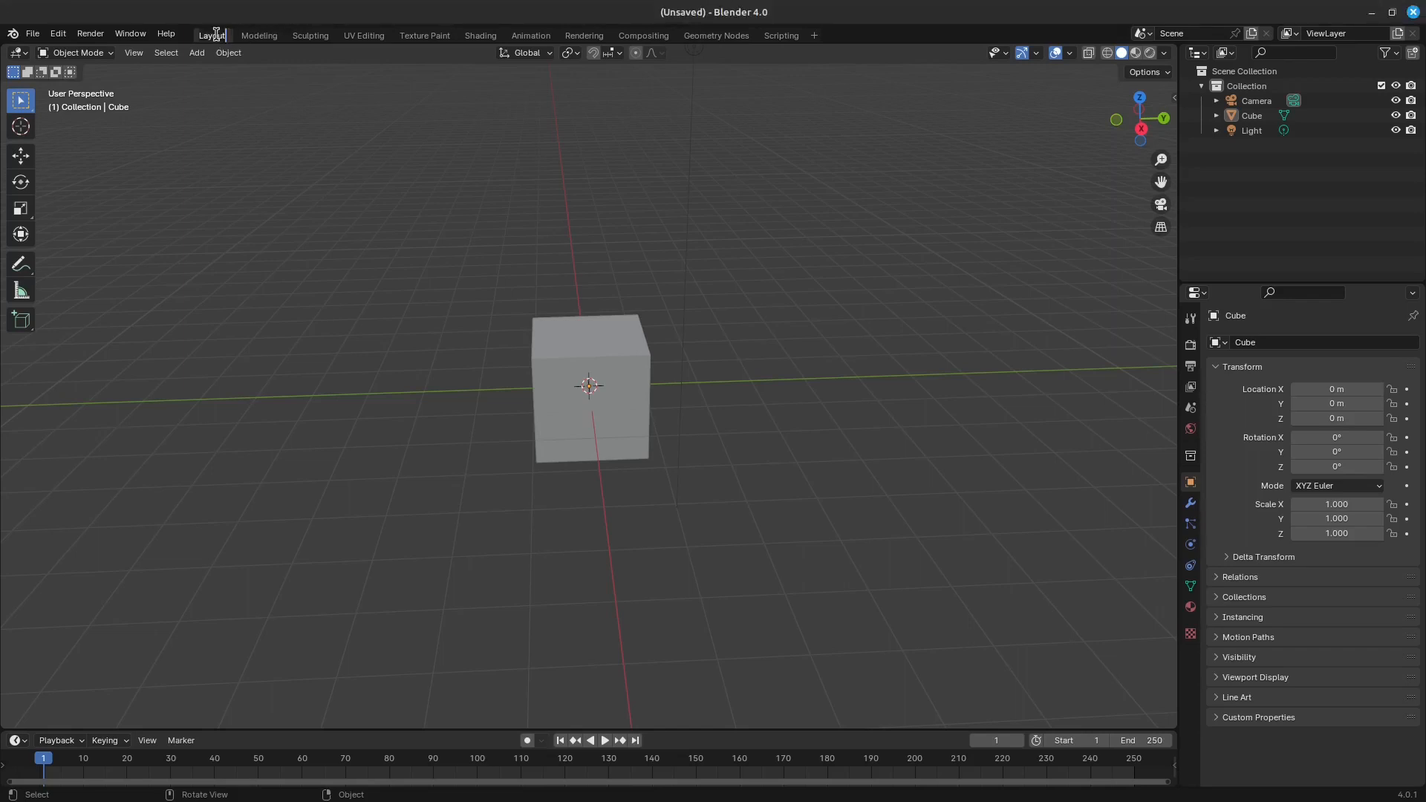
text(butts)
key(Escape)
- Examine the options for duplicating, deleting and reordering the Layout workspace
right_click(214, 37)
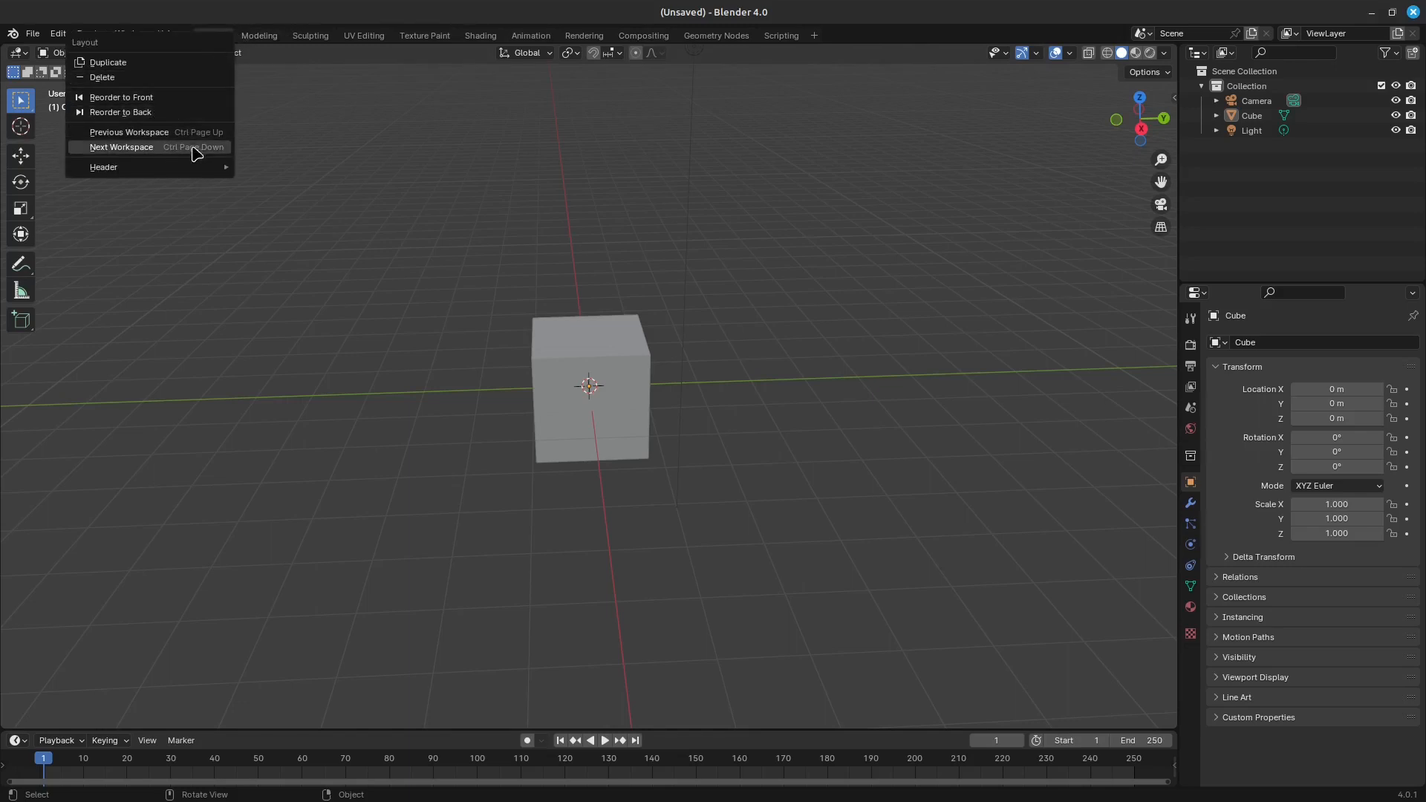
mouse_move(160, 168)
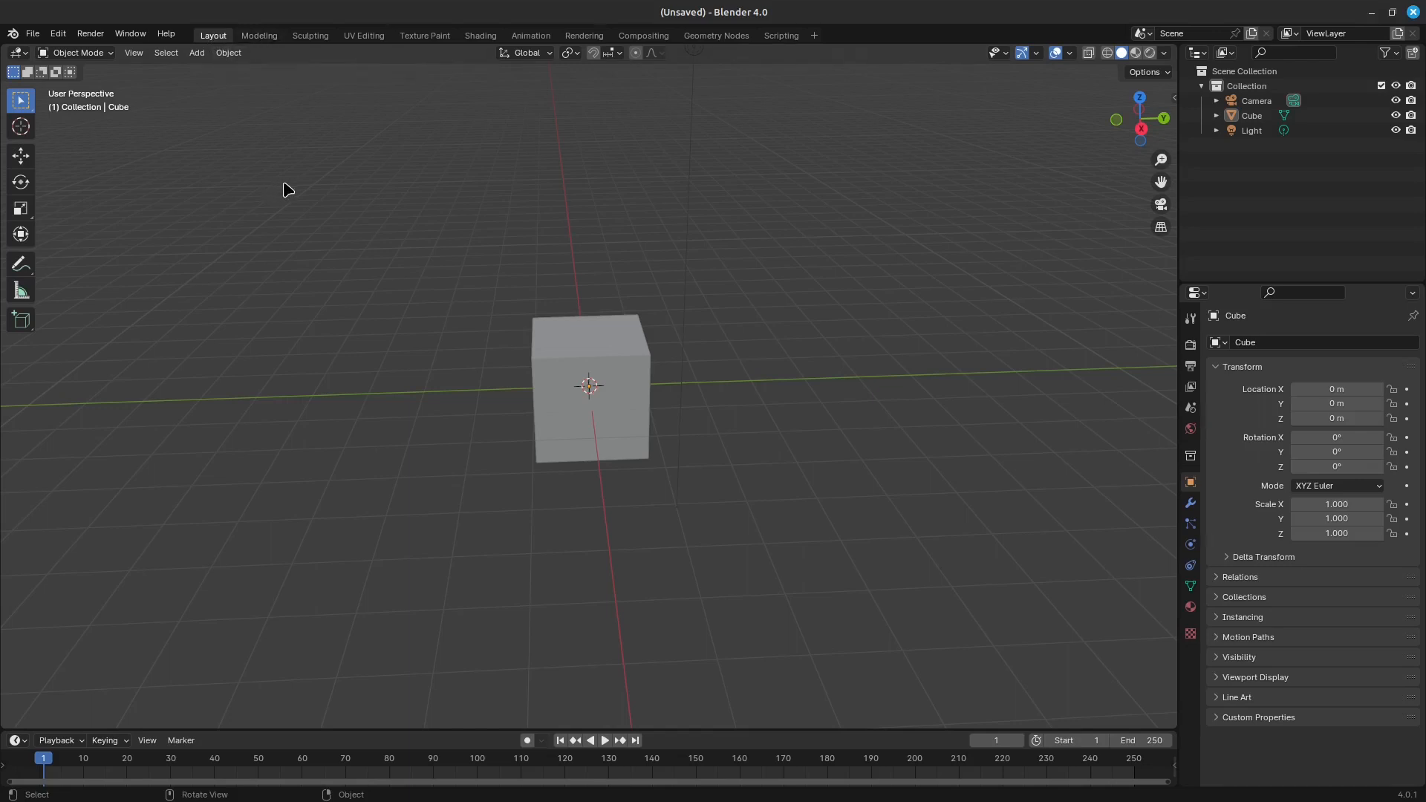
middle_drag(599, 348, 631, 350)
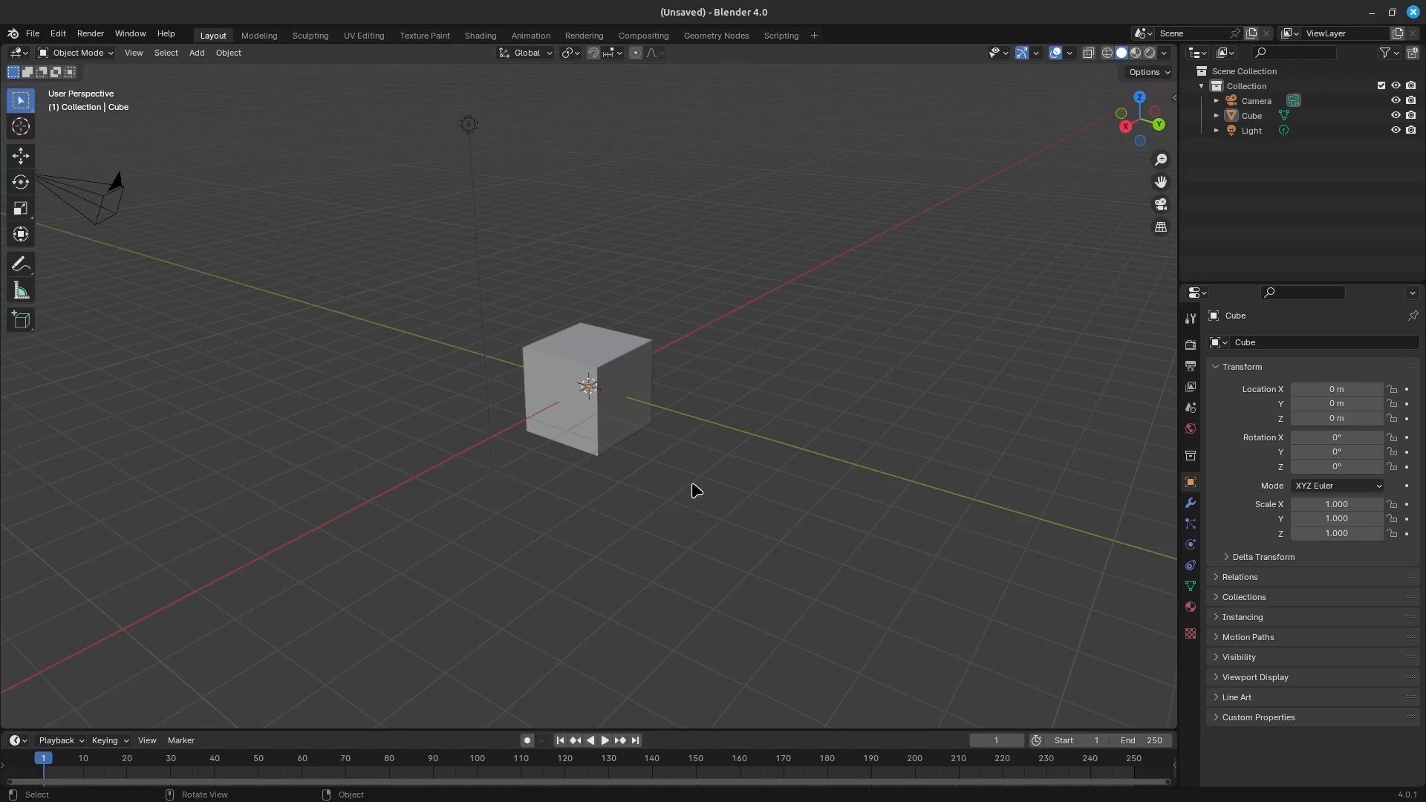
- View the cube in the Modeling workspace from several angles, then return to the Layout workspace
click(259, 36)
middle_drag(694, 359, 567, 358)
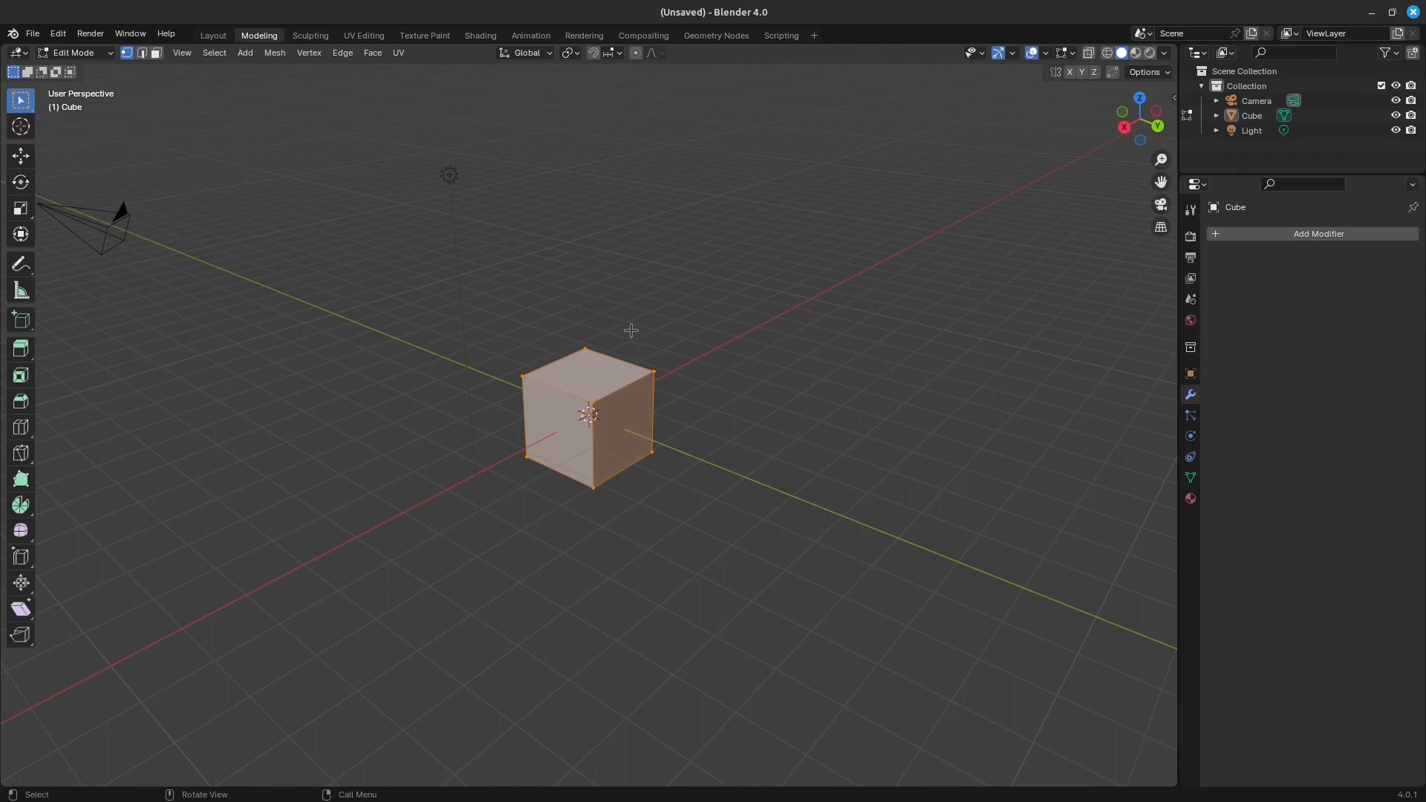
middle_drag(639, 330, 495, 194)
click(213, 34)
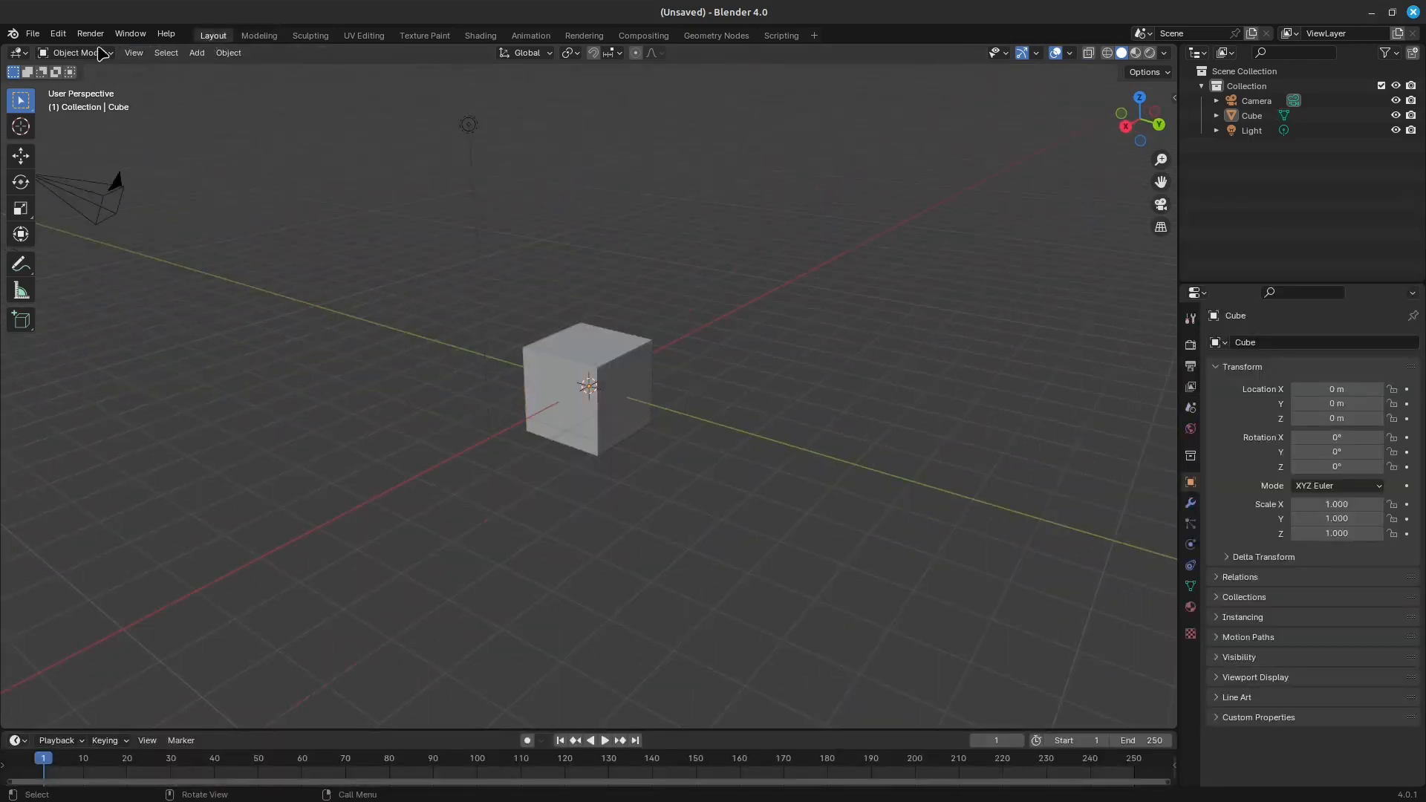
- Put the cube in Edit Mode within Layout and compare it with the Modeling workspace, finishing in Layout
click(74, 52)
click(86, 88)
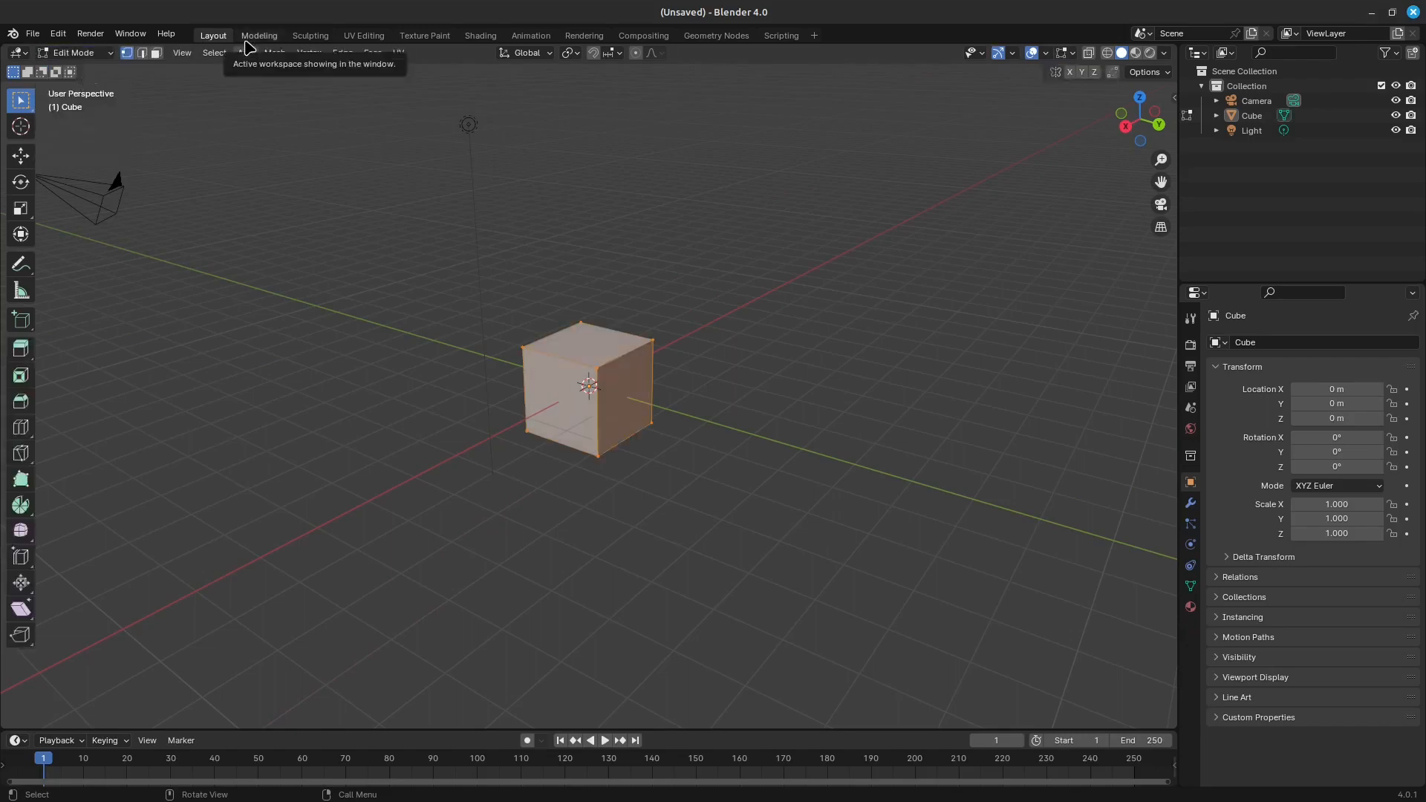
click(257, 35)
click(213, 35)
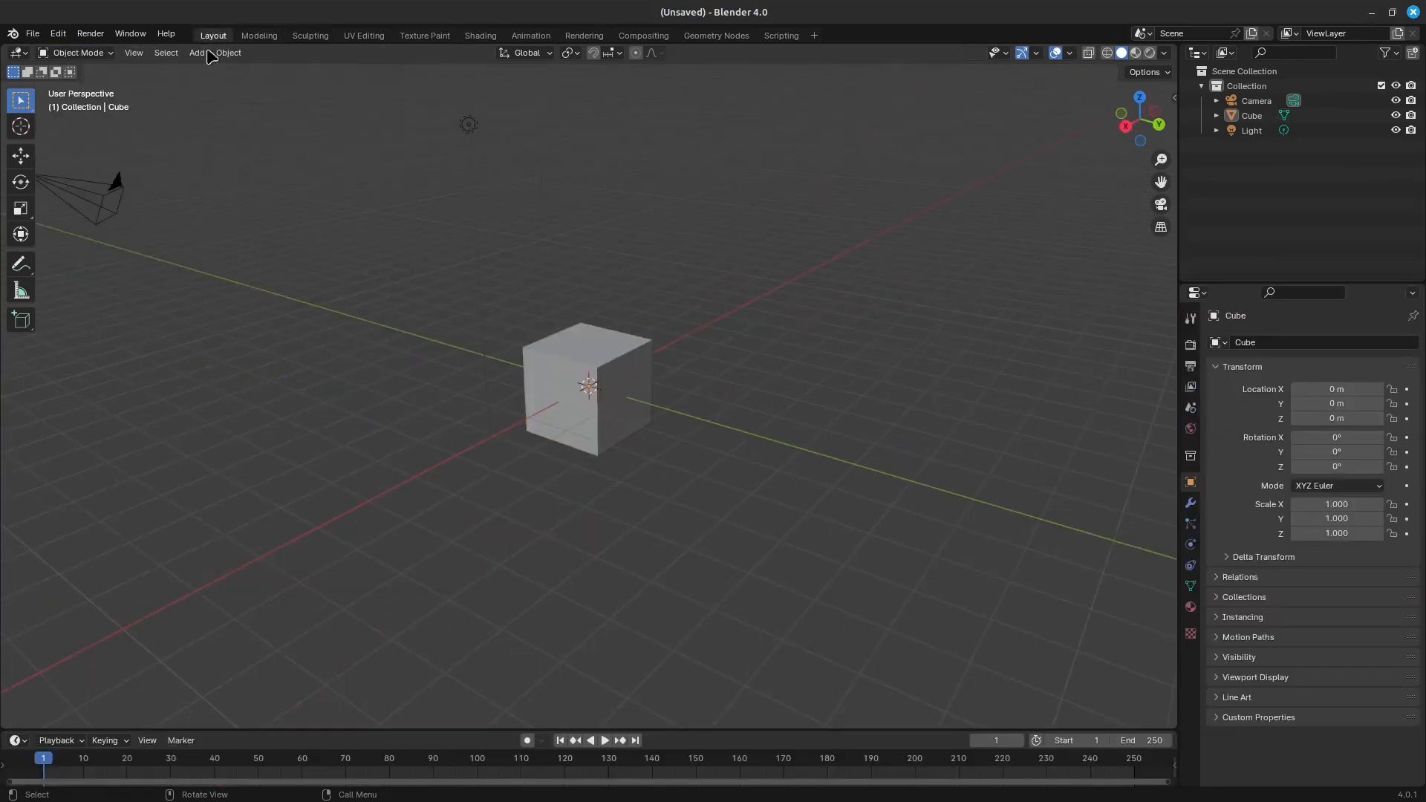
- Shrink the timeline area in the Layout workspace and show the cube's modifier properties
drag(436, 728, 439, 771)
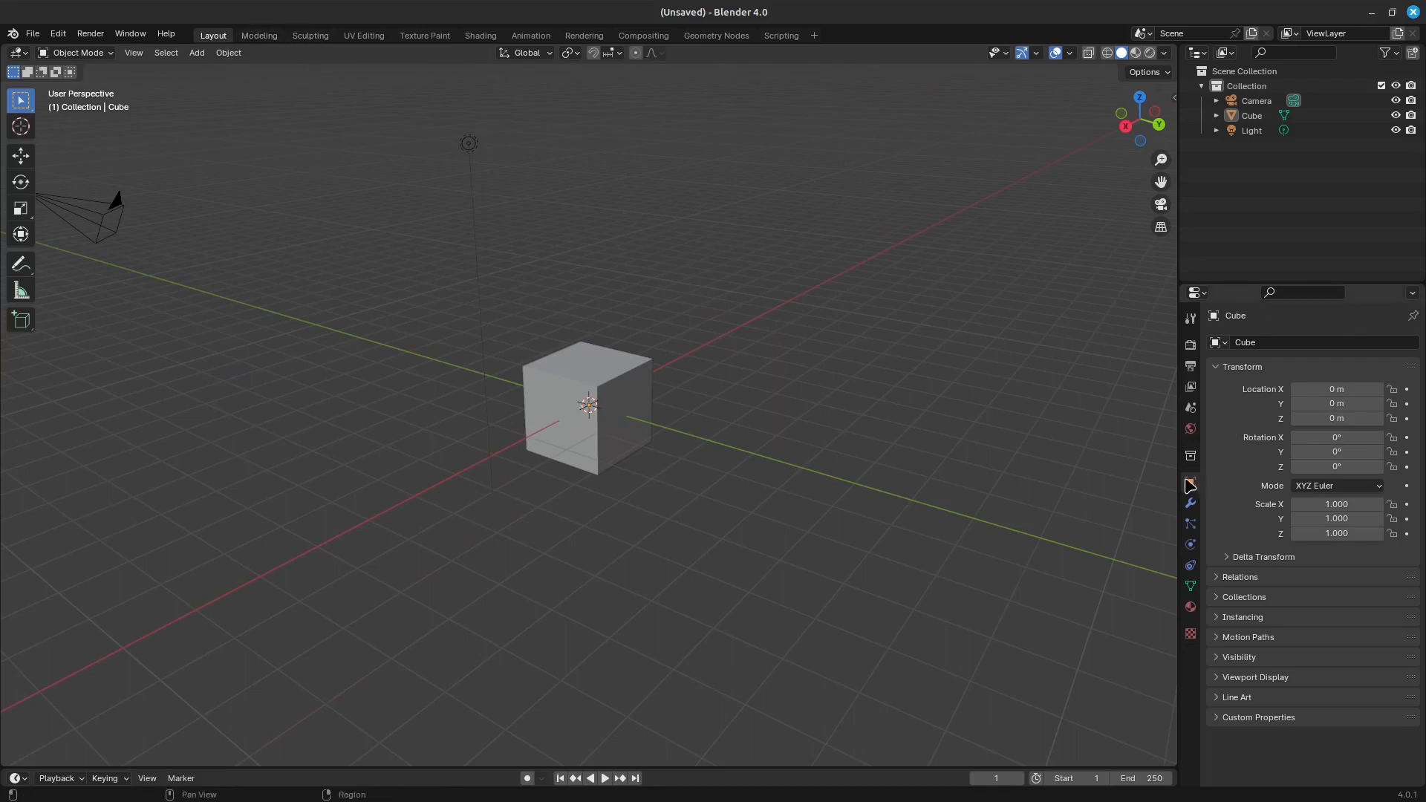
click(1191, 503)
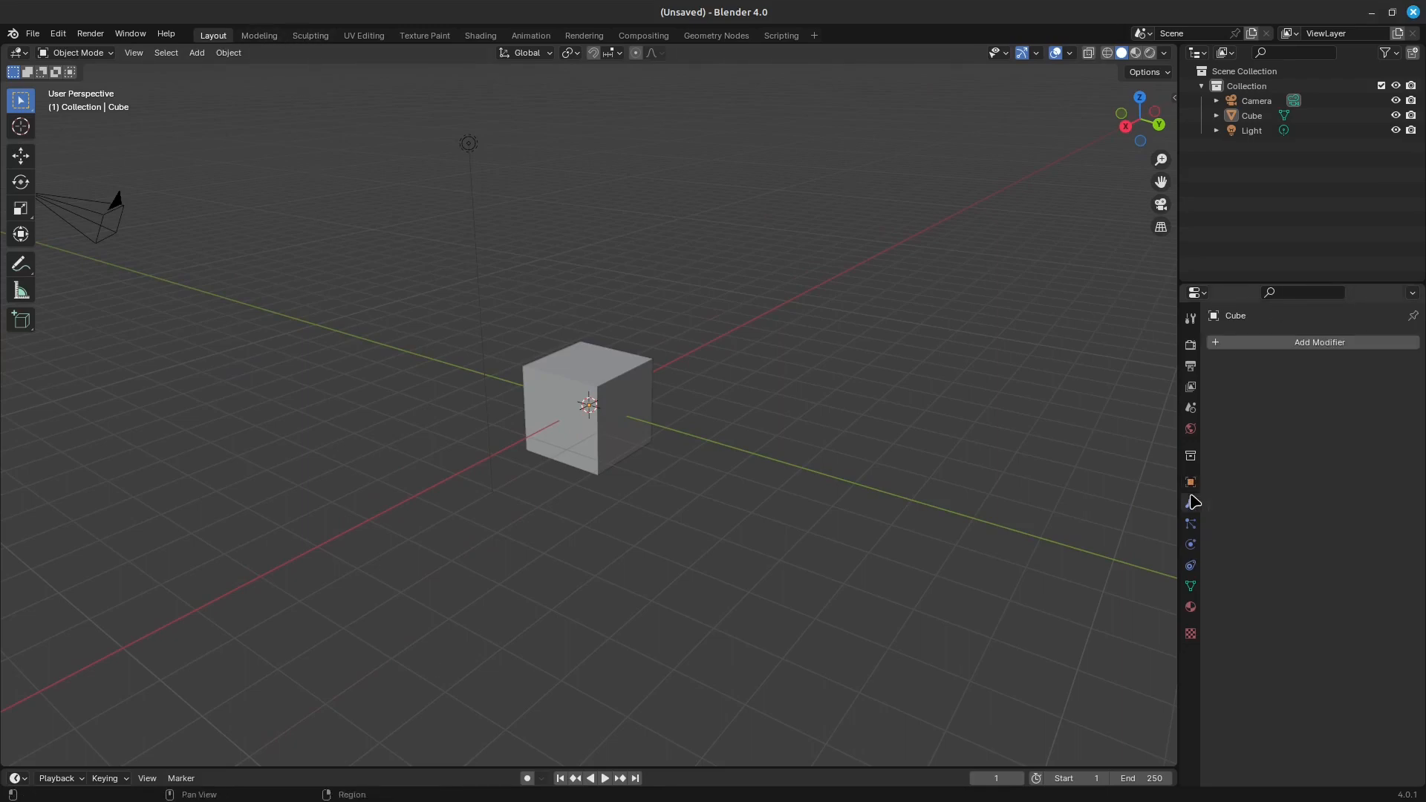
- Go through the Modeling workspace to Sculpting and widen the sculpt tool strip until the brush names show
click(264, 36)
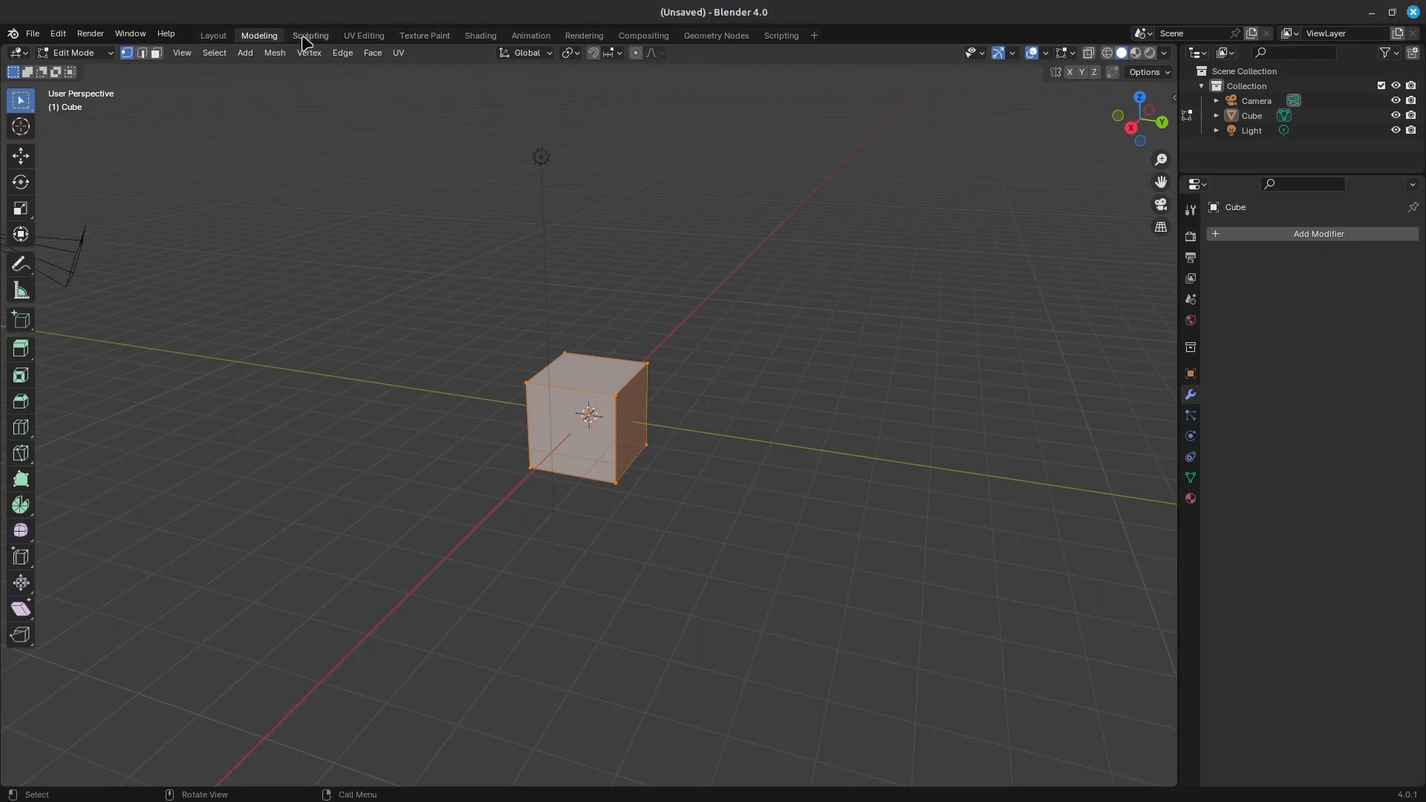
click(304, 36)
middle_drag(581, 307, 76, 298)
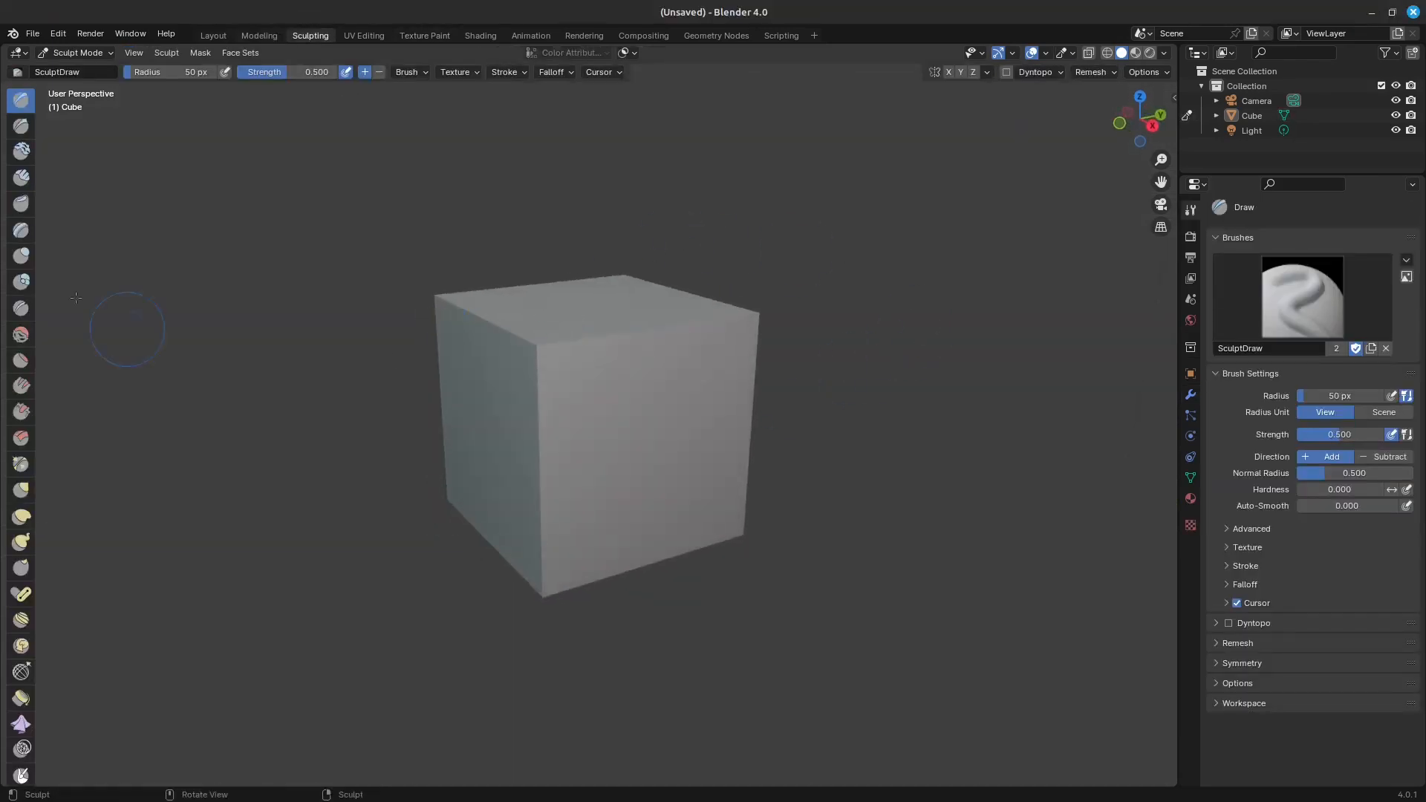
drag(35, 254, 92, 255)
mouse_move(91, 327)
mouse_down()
mouse_move(280, 327)
mouse_move(91, 331)
mouse_move(111, 329)
mouse_up()
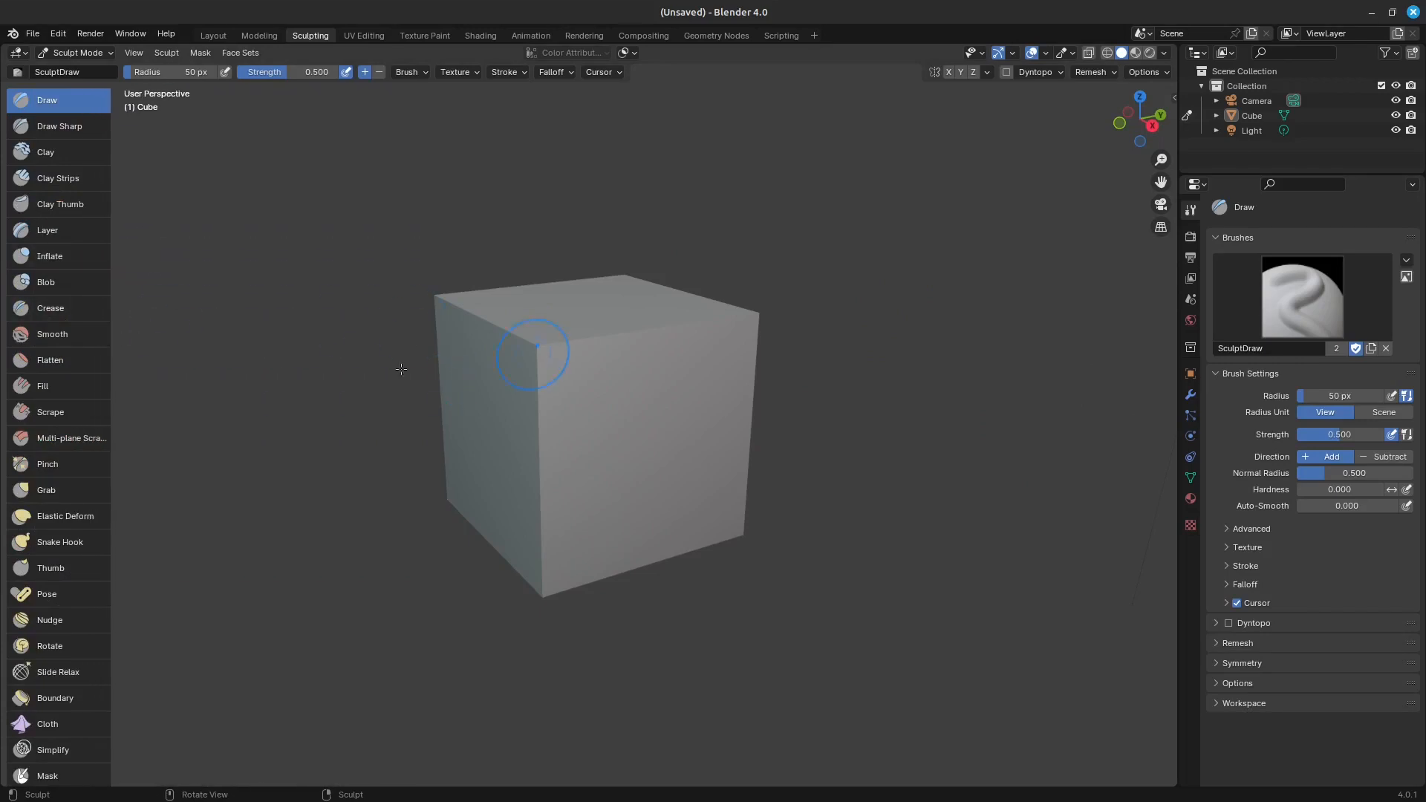
- Pull the cube's near upper corner downward and outward with the Grab brush, and bring up the modifier categories for the cube
click(66, 492)
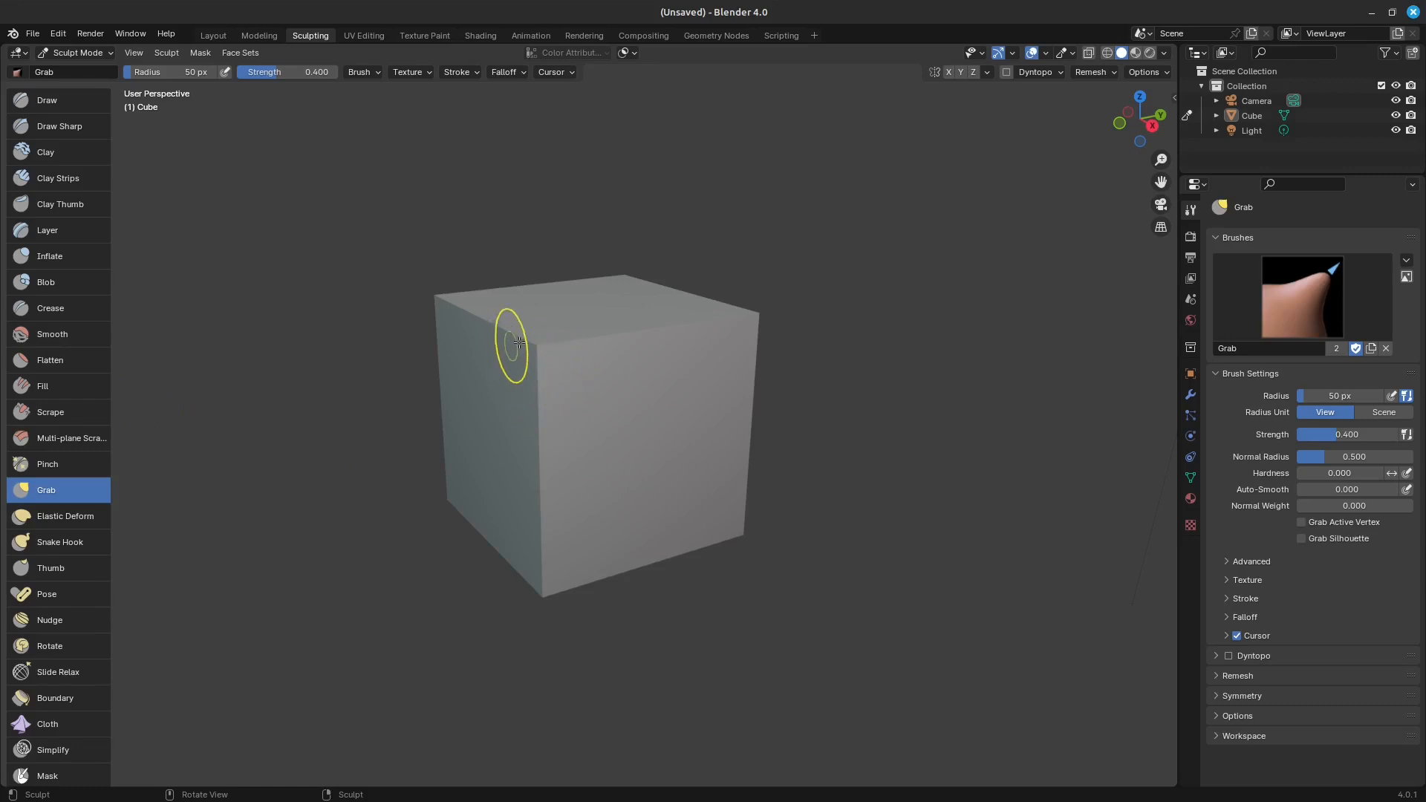
mouse_move(535, 344)
mouse_down()
mouse_move(325, 443)
mouse_move(595, 424)
mouse_move(565, 307)
mouse_move(365, 294)
mouse_move(277, 425)
mouse_move(427, 437)
mouse_up()
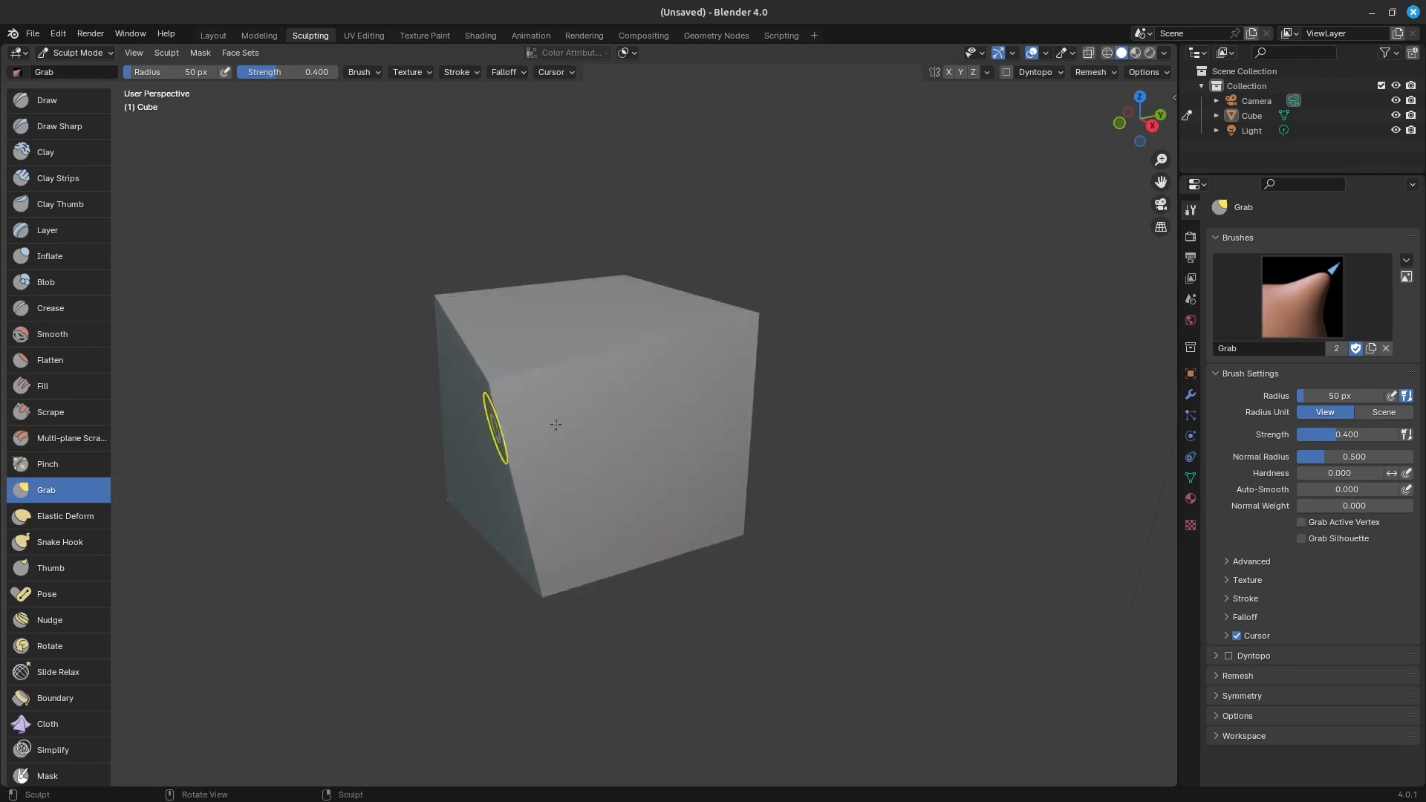
click(1191, 394)
click(1299, 232)
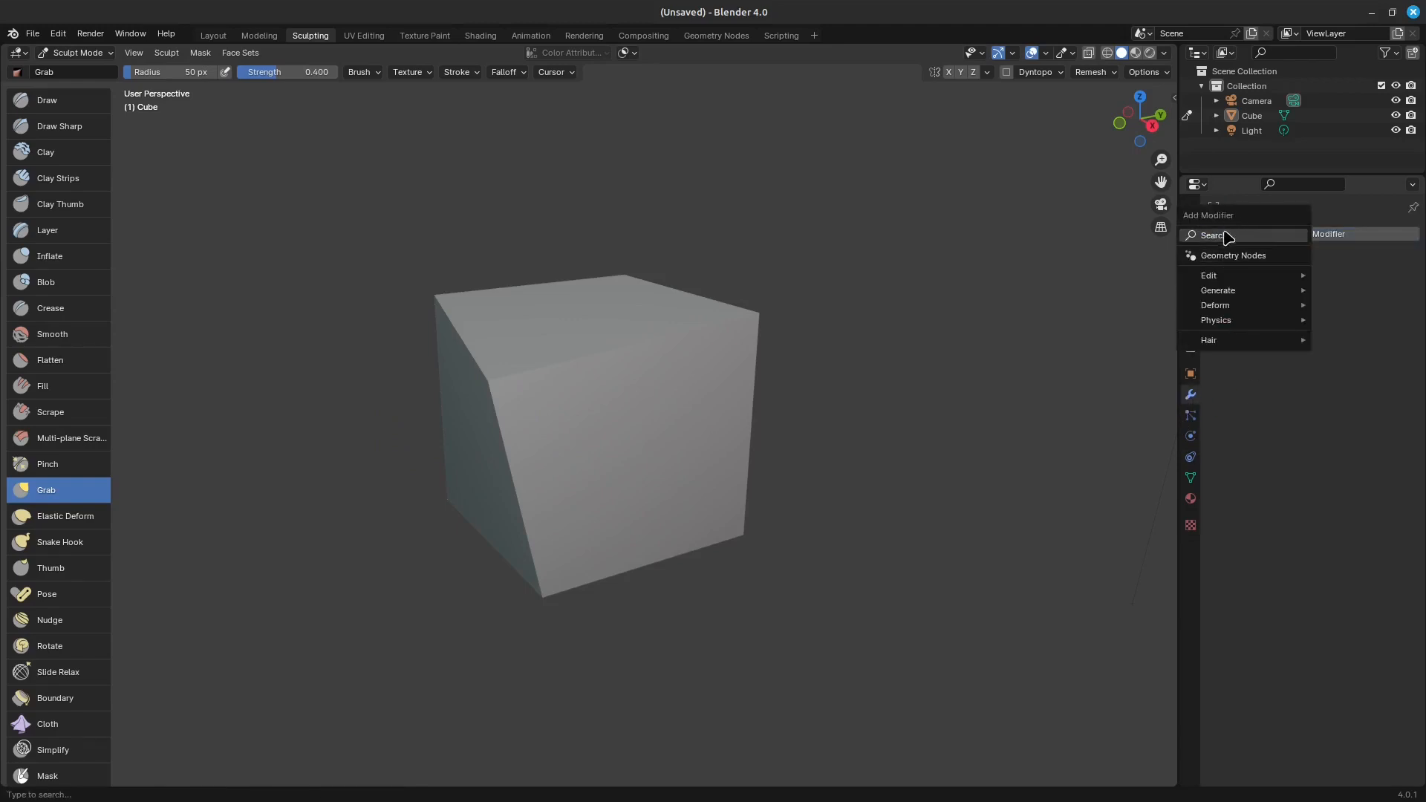
- Open the UV Editing workspace and select the cube's entire mesh so its full UV layout is displayed
click(364, 37)
middle_drag(946, 432, 1048, 417)
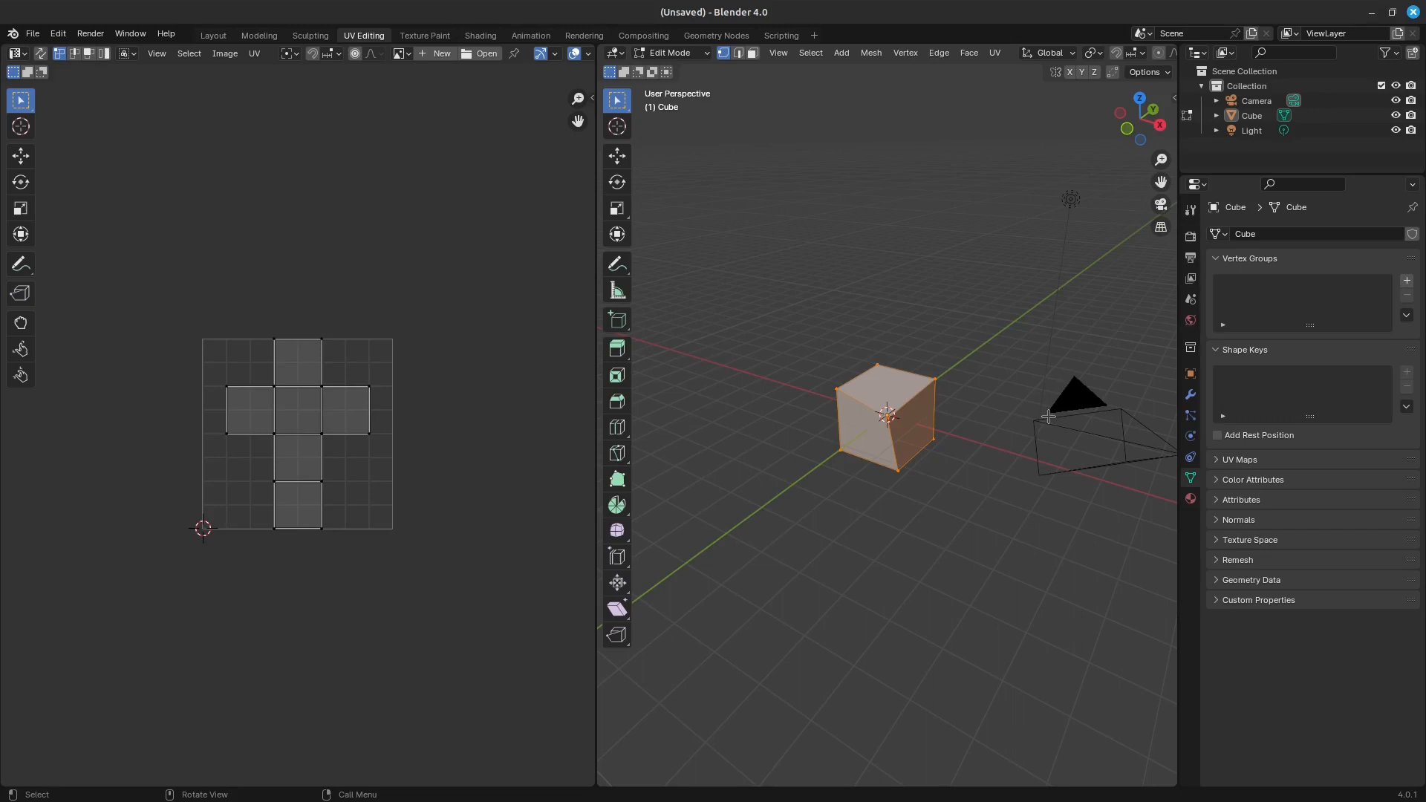
mouse_move(956, 392)
middle_down()
mouse_move(927, 417)
mouse_move(887, 420)
mouse_move(945, 400)
mouse_move(918, 367)
mouse_move(986, 393)
mouse_move(955, 392)
middle_up()
click(870, 426)
key(a)
- Switch the cube to Sculpt Mode and back to Edit Mode within the UV Editing workspace
key(ctrl+Tab)
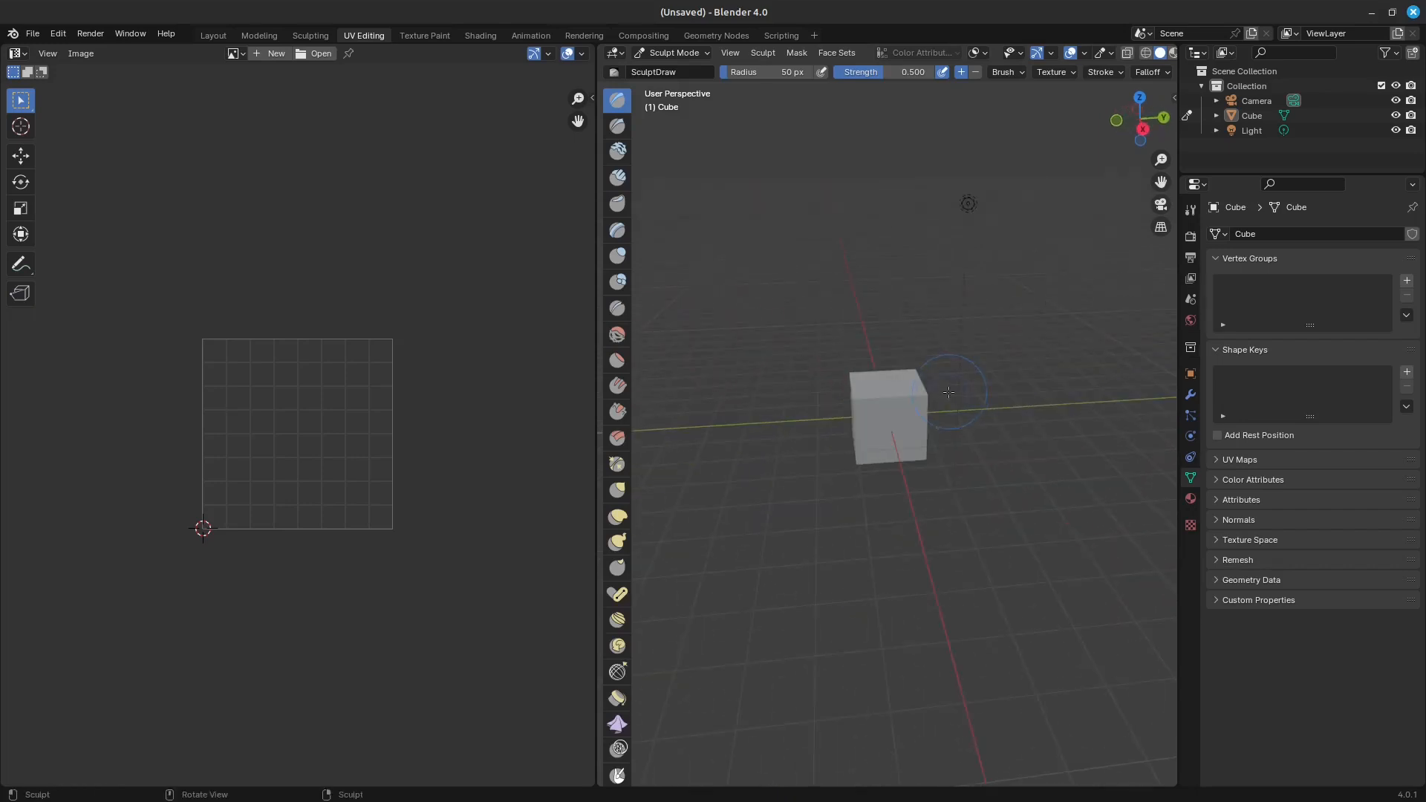
key(Tab)
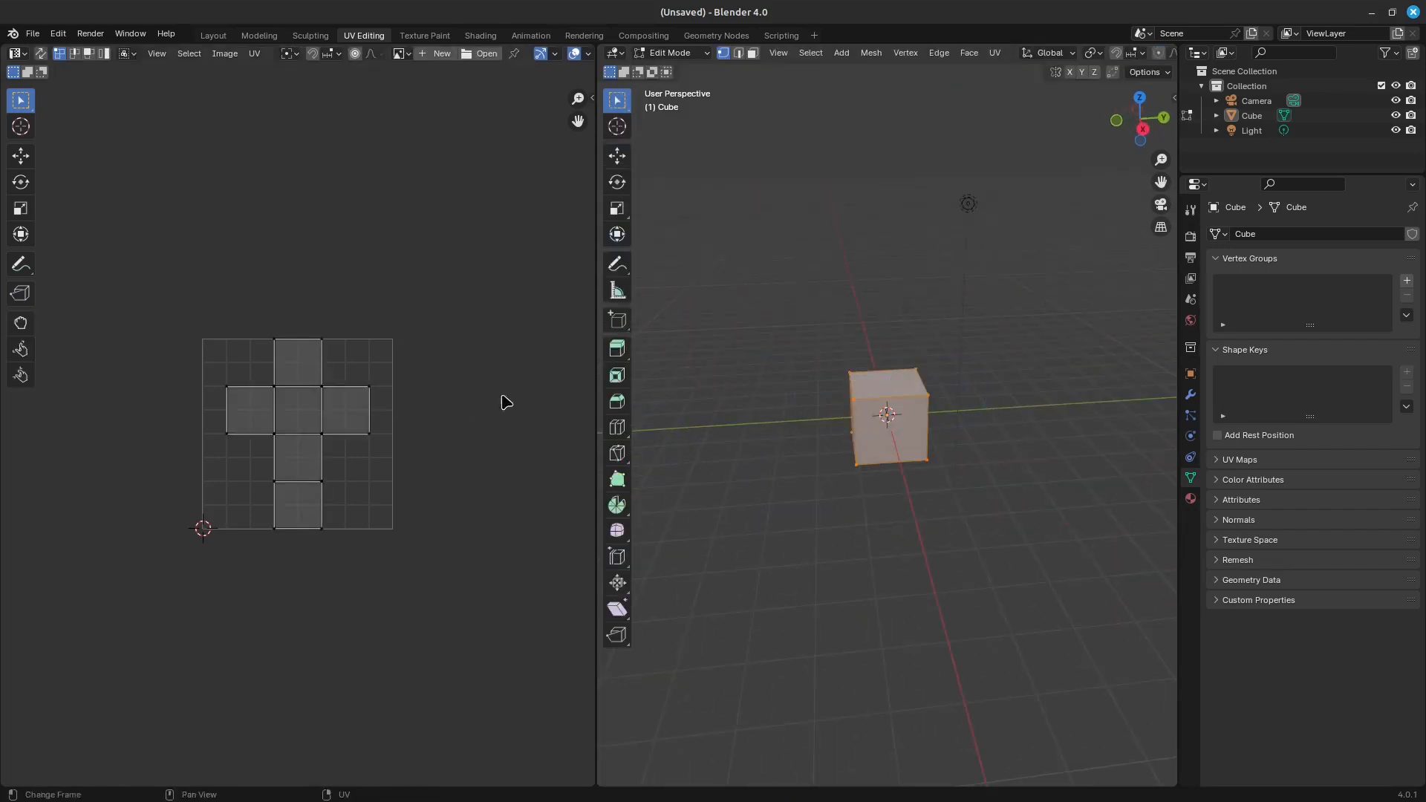
- Try moving the whole cube mesh freely and constrained in turn to the global X, Y and Z axes
middle_drag(886, 406, 912, 370)
scroll(937, 402, up, 1)
scroll(878, 380, up, 4)
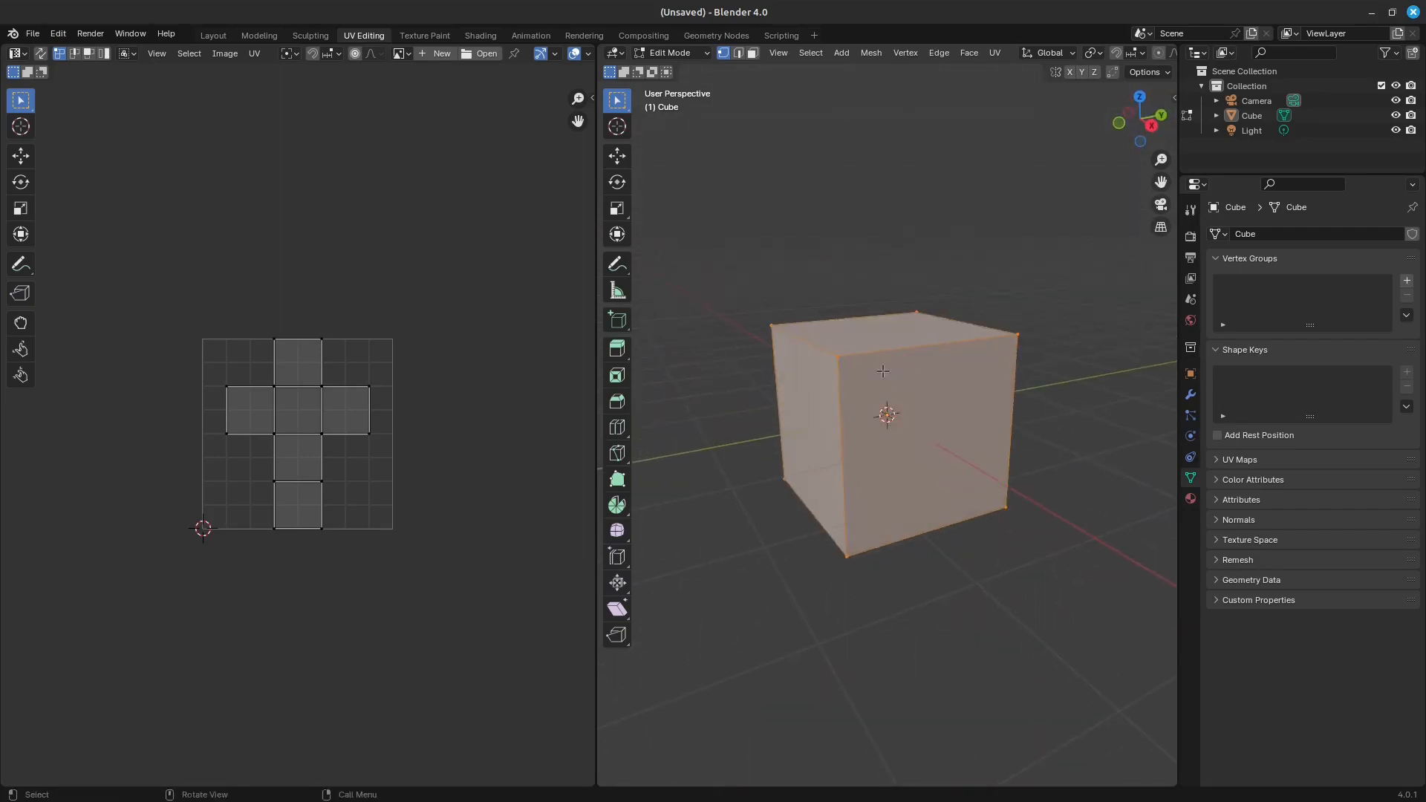
key(g)
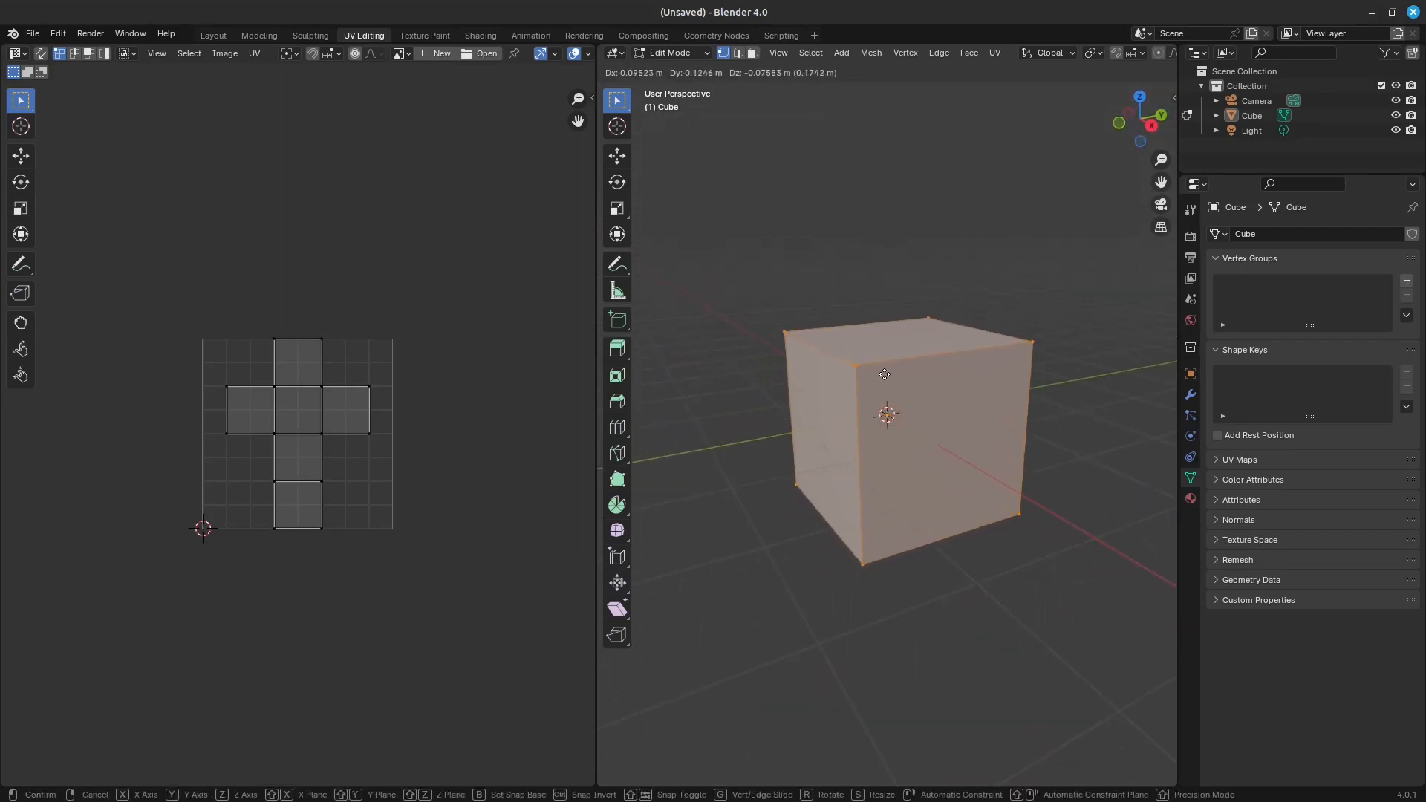
key(x)
key(z)
key(x)
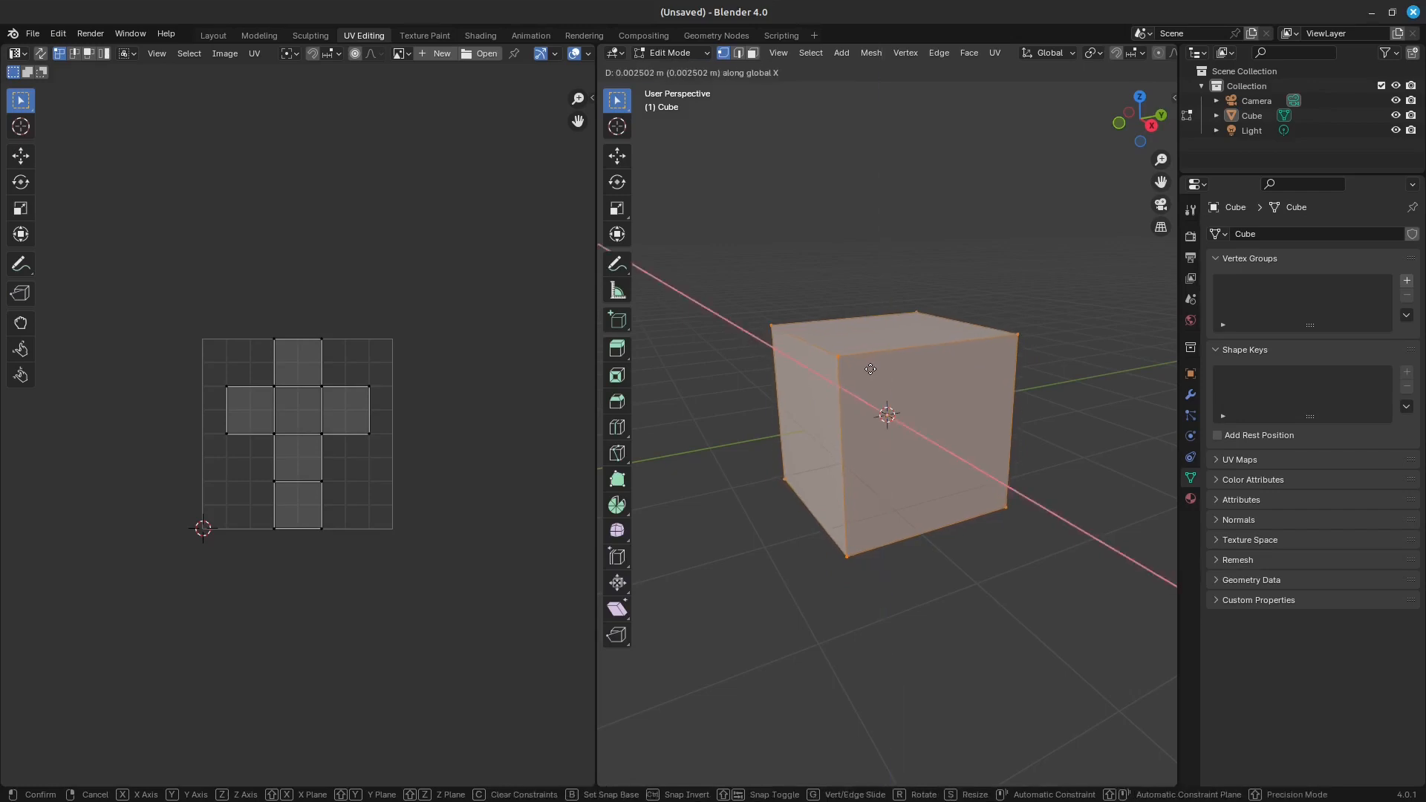
key(y)
key(x)
key(y)
key(z)
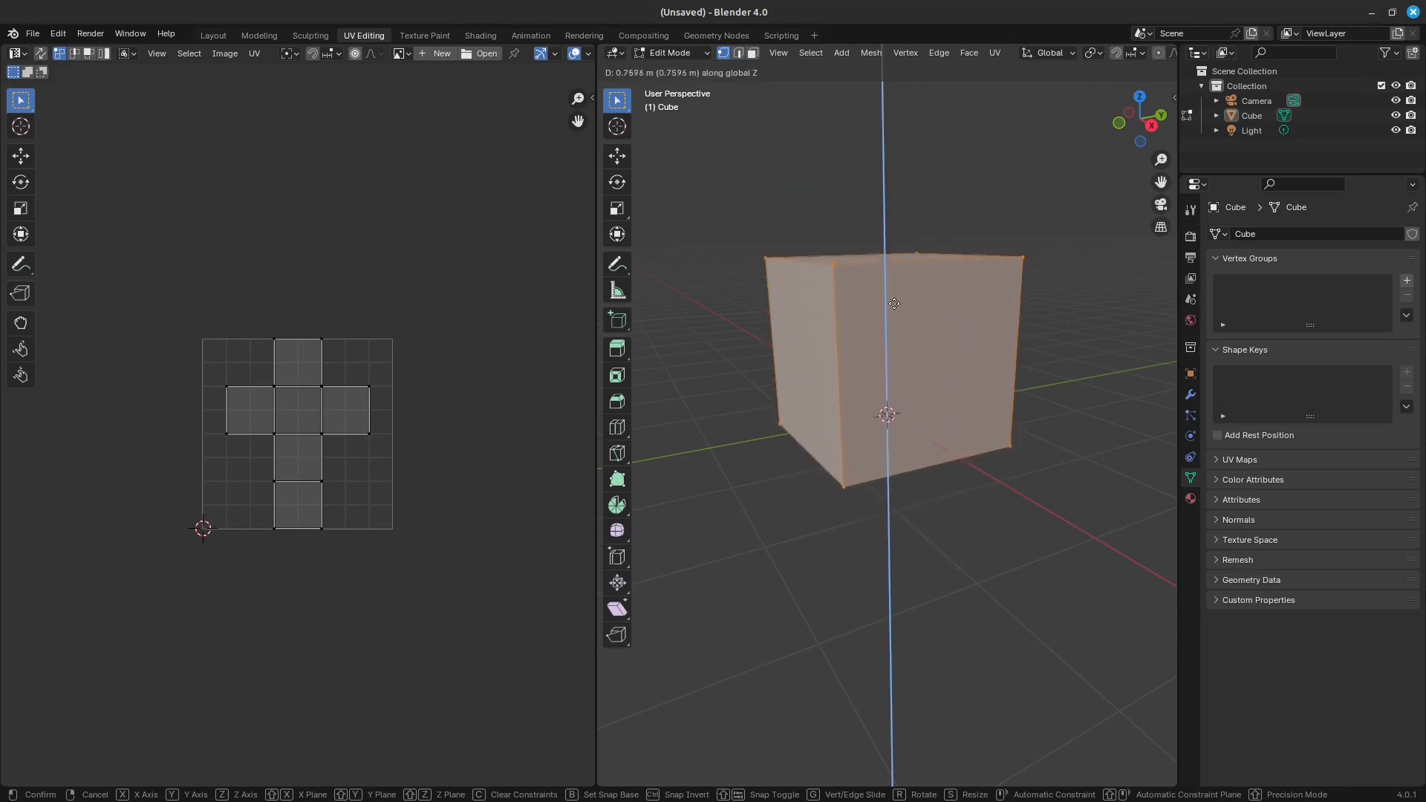
key(x)
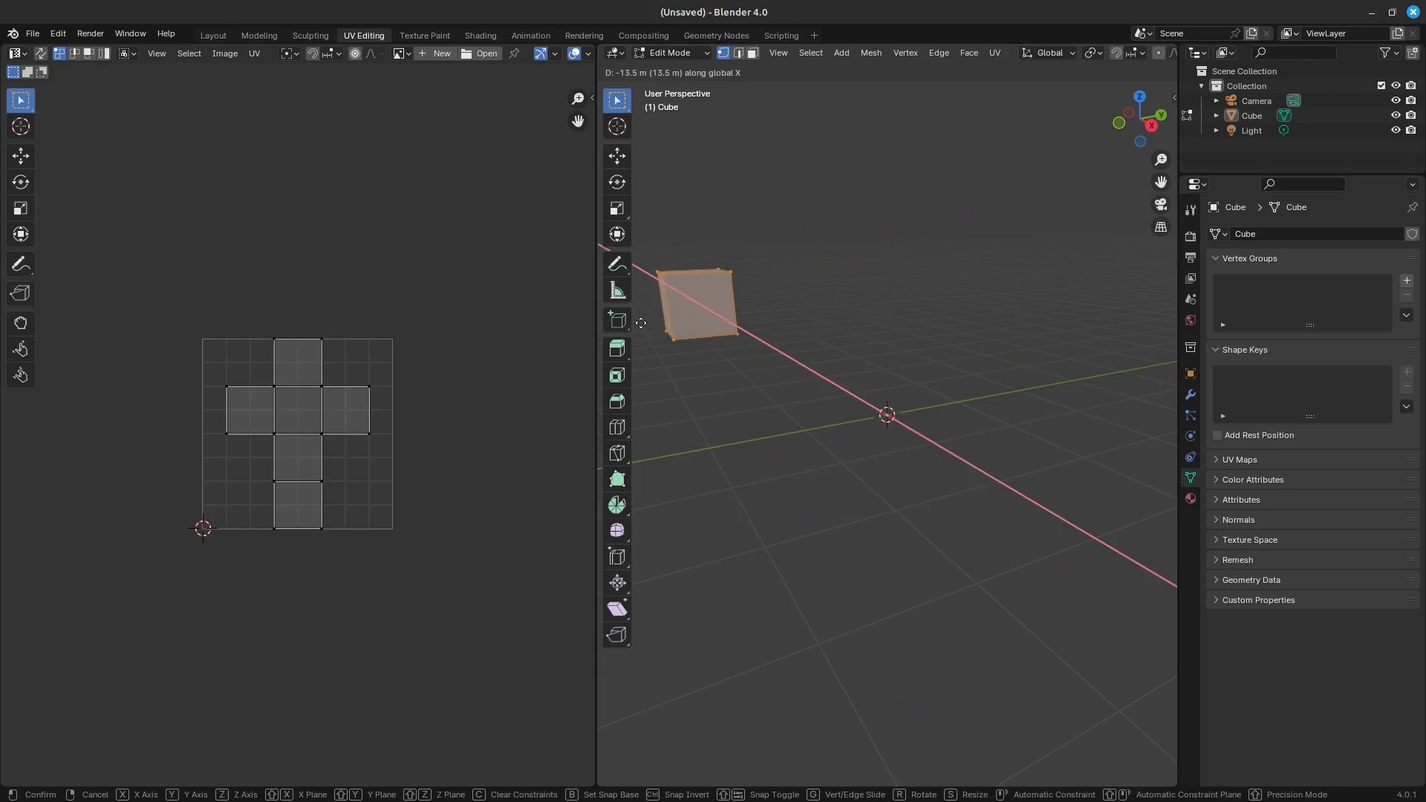
key(y)
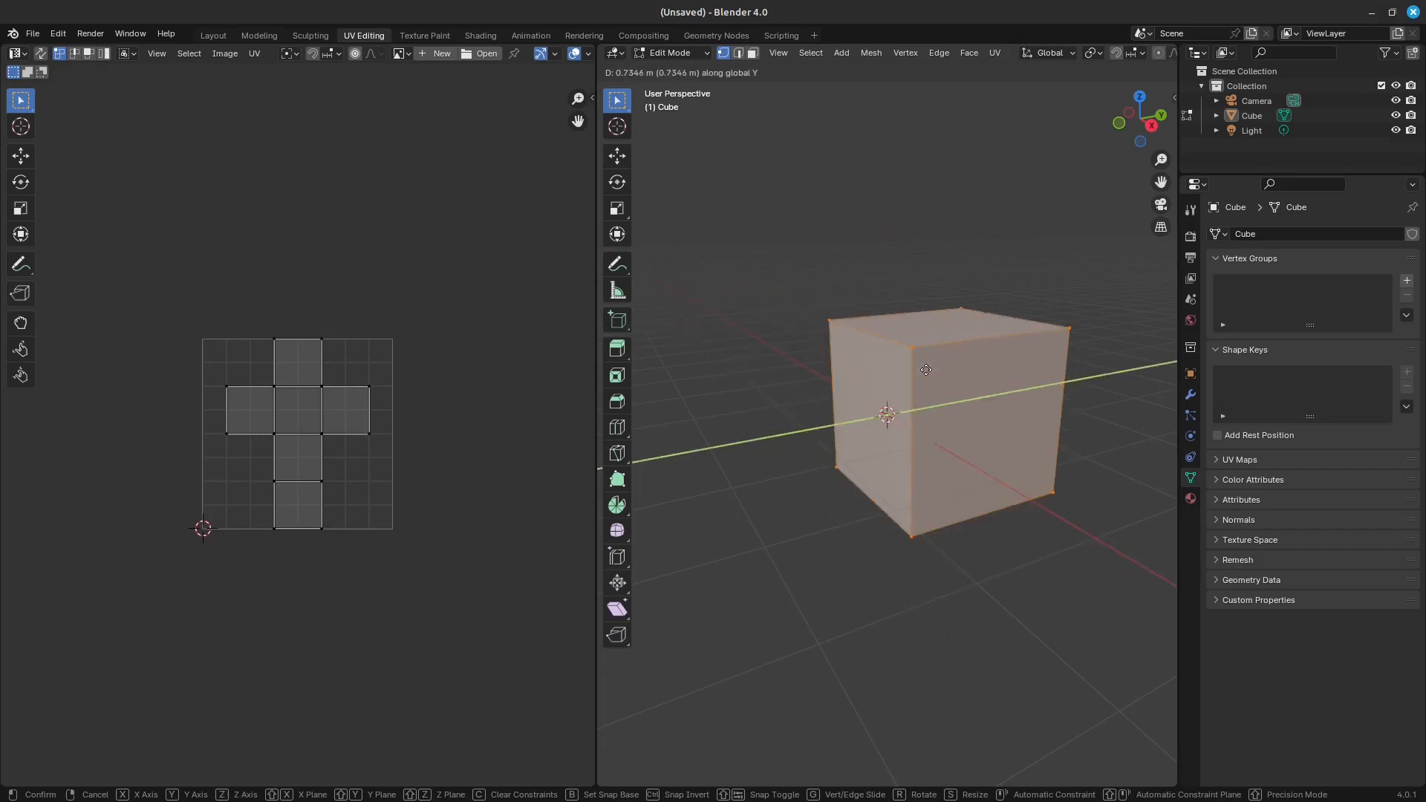
right_click(890, 443)
- View the cube beside its UV layout from other angles, then open the Texture Paint workspace
middle_drag(822, 397, 843, 413)
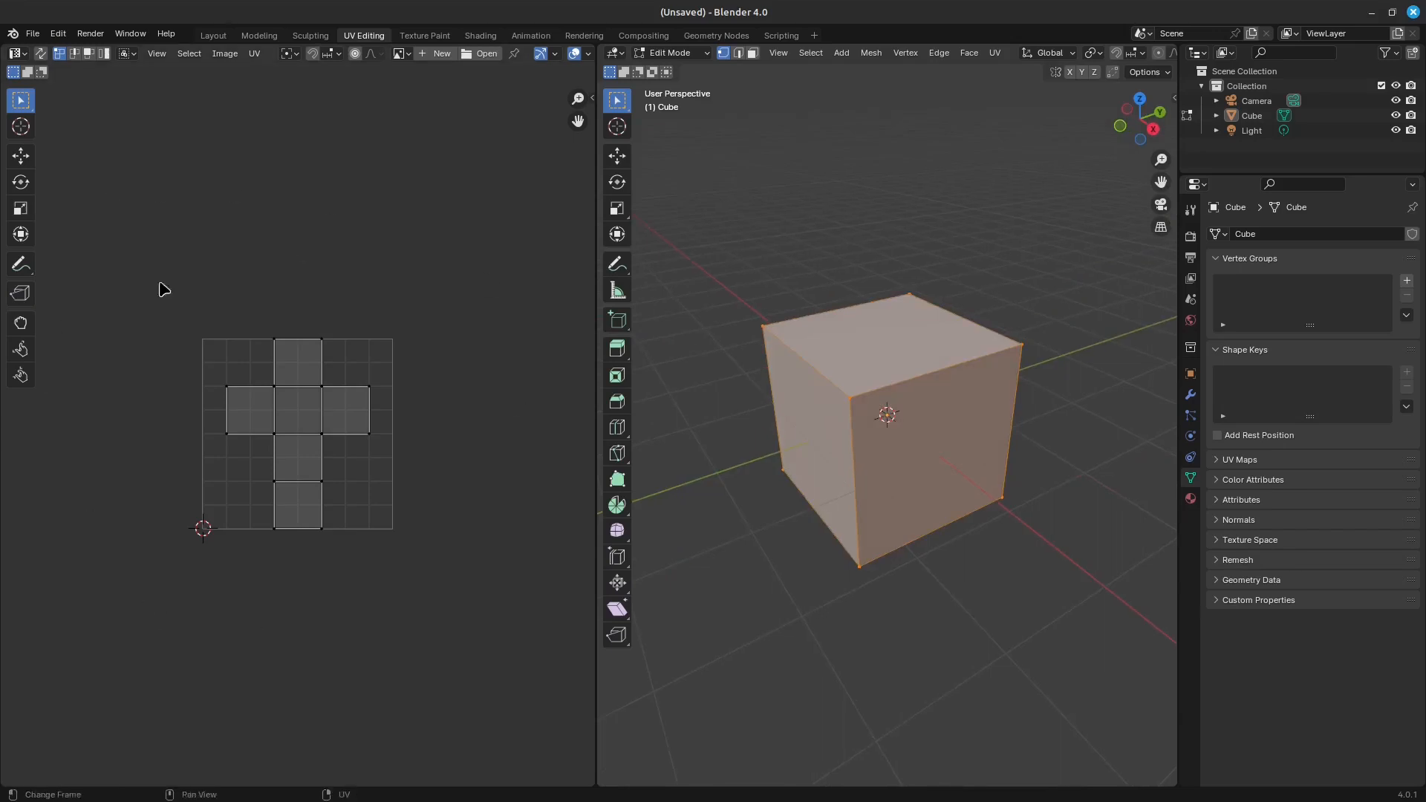
middle_drag(954, 339, 860, 360)
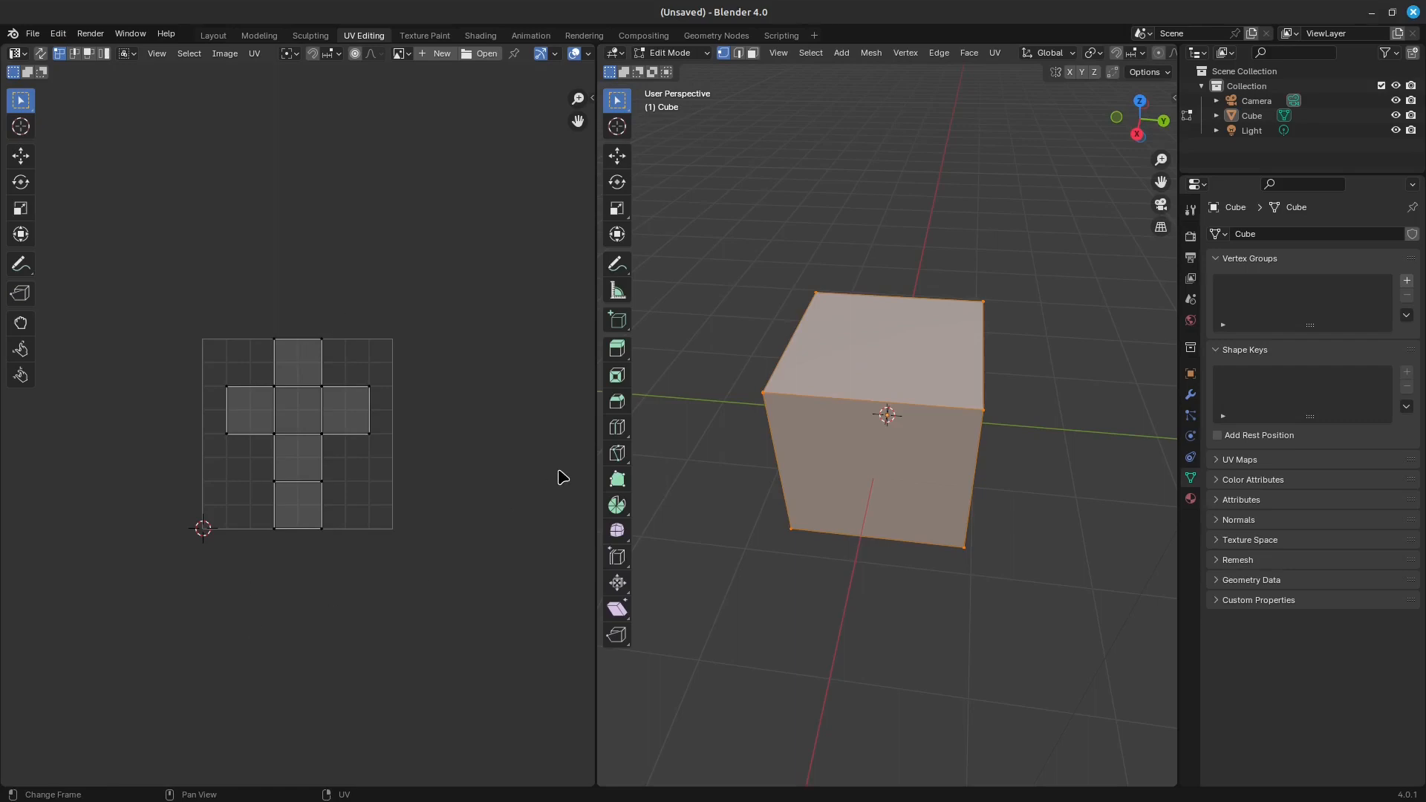
click(425, 35)
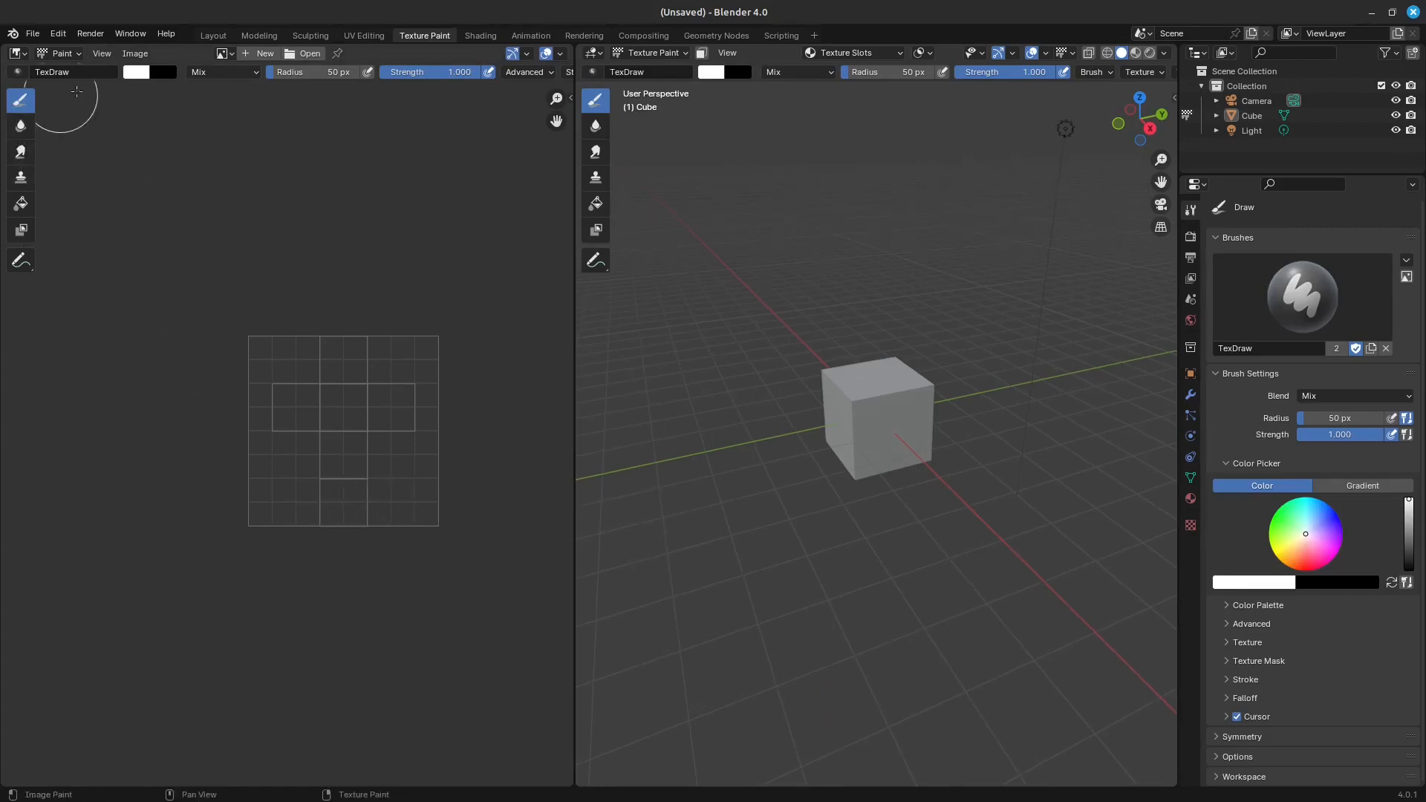
- Set the texture paint brush's primary colour to light pink and try painting on the cube
click(152, 73)
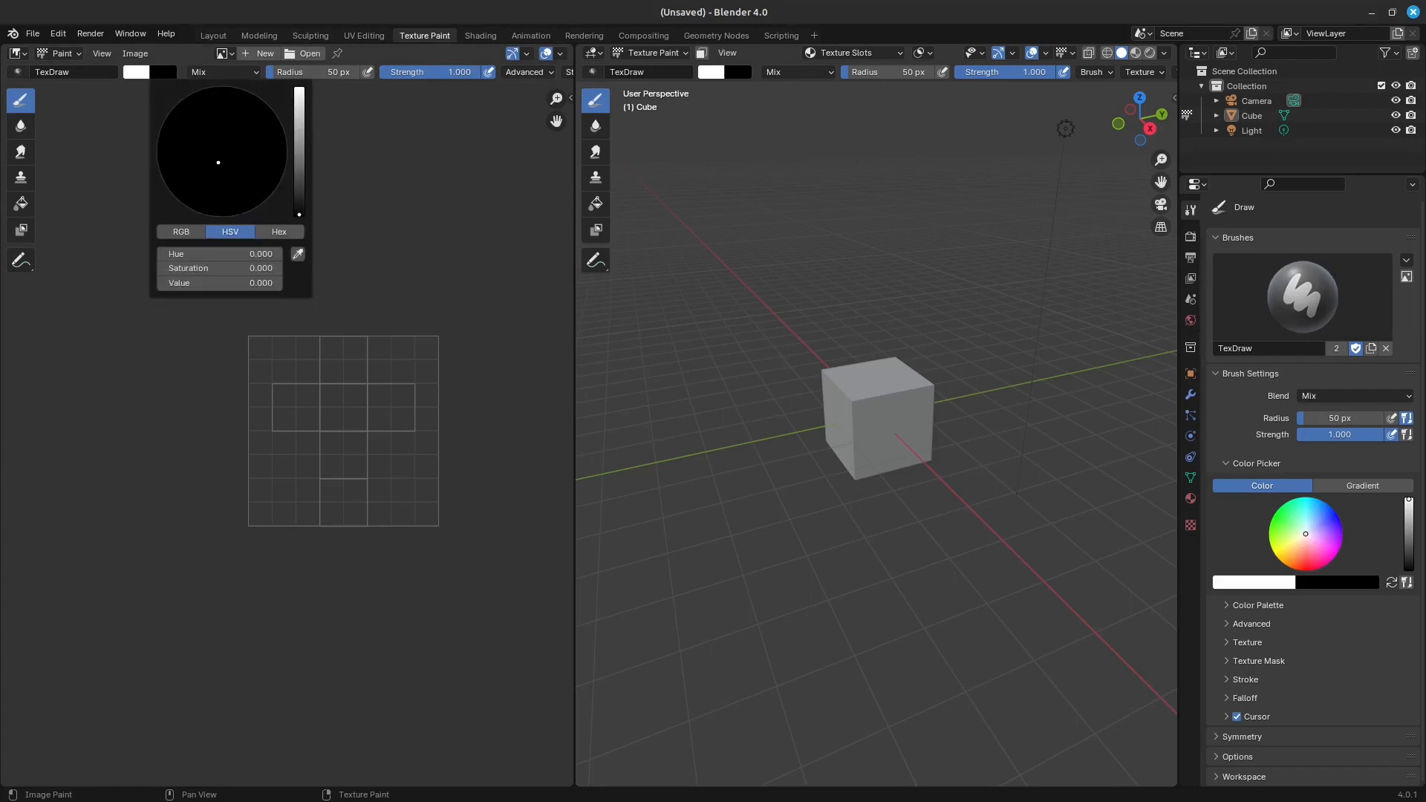
click(136, 72)
click(200, 169)
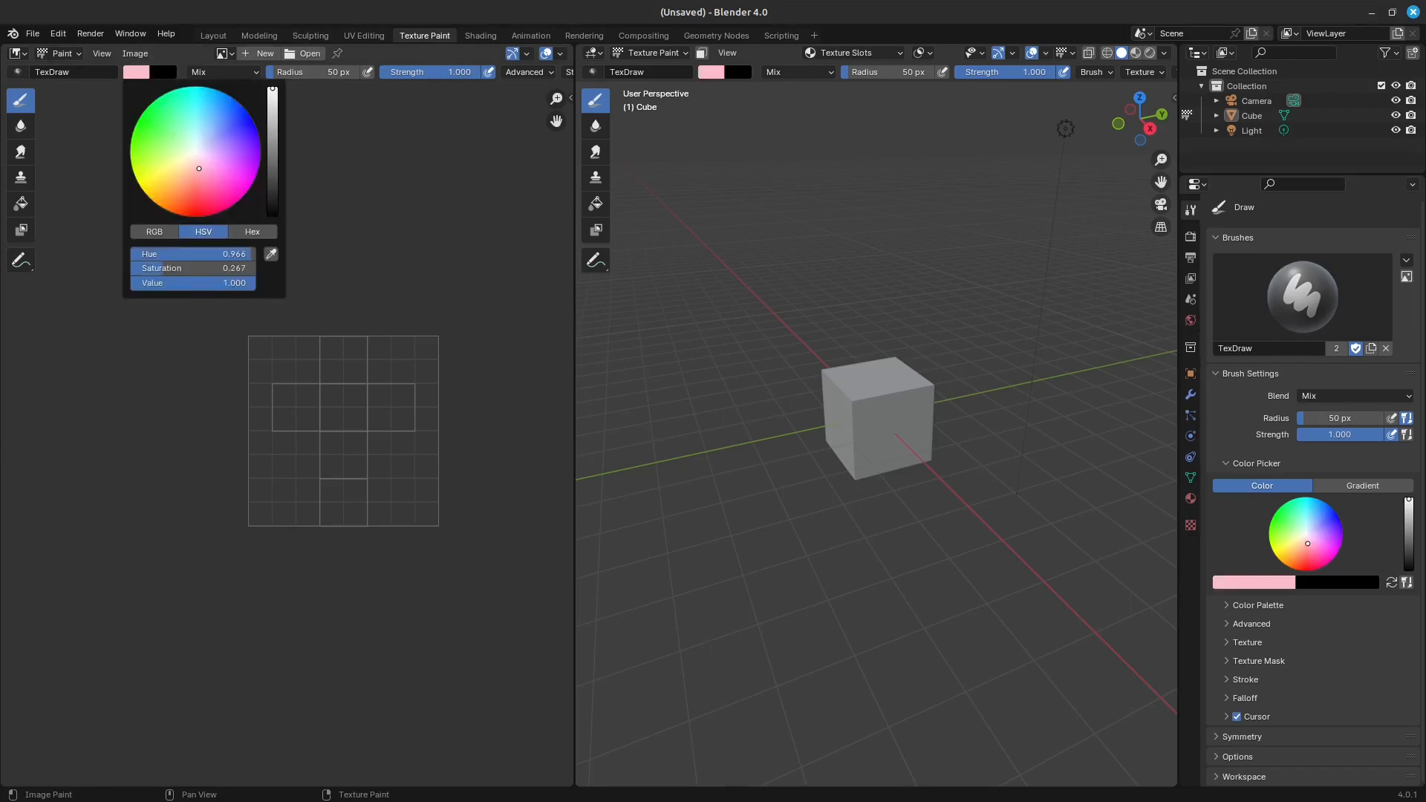
click(903, 376)
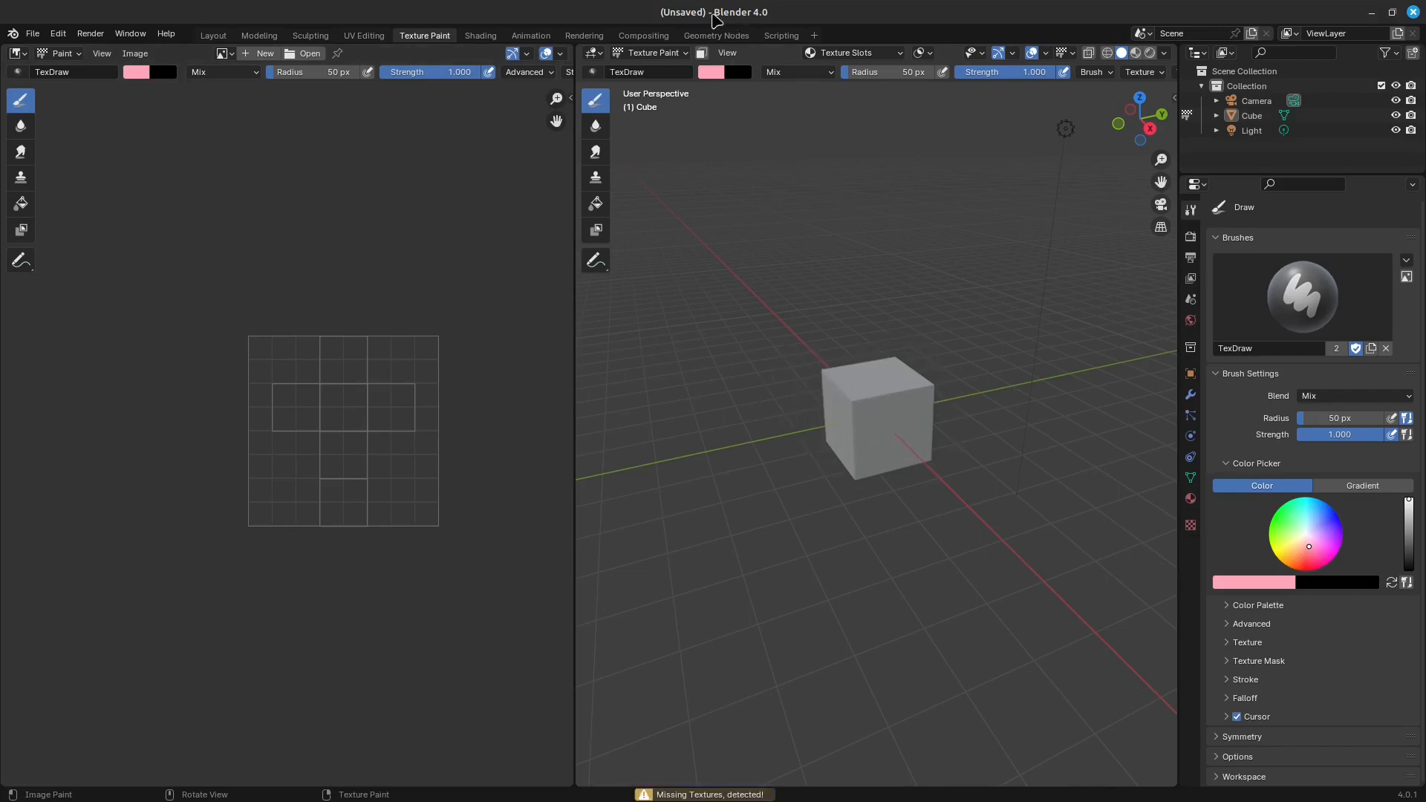
- View the cube from another angle in the Shading workspace, and again in the Animation workspace
click(462, 34)
mouse_move(573, 366)
middle_down()
mouse_move(698, 356)
mouse_move(576, 335)
mouse_move(617, 379)
mouse_move(740, 331)
mouse_move(592, 197)
mouse_move(528, 186)
mouse_move(453, 213)
mouse_move(395, 293)
mouse_move(302, 344)
mouse_move(601, 386)
mouse_move(698, 320)
mouse_move(602, 353)
mouse_move(796, 446)
mouse_move(884, 267)
mouse_move(796, 265)
mouse_move(646, 297)
middle_up()
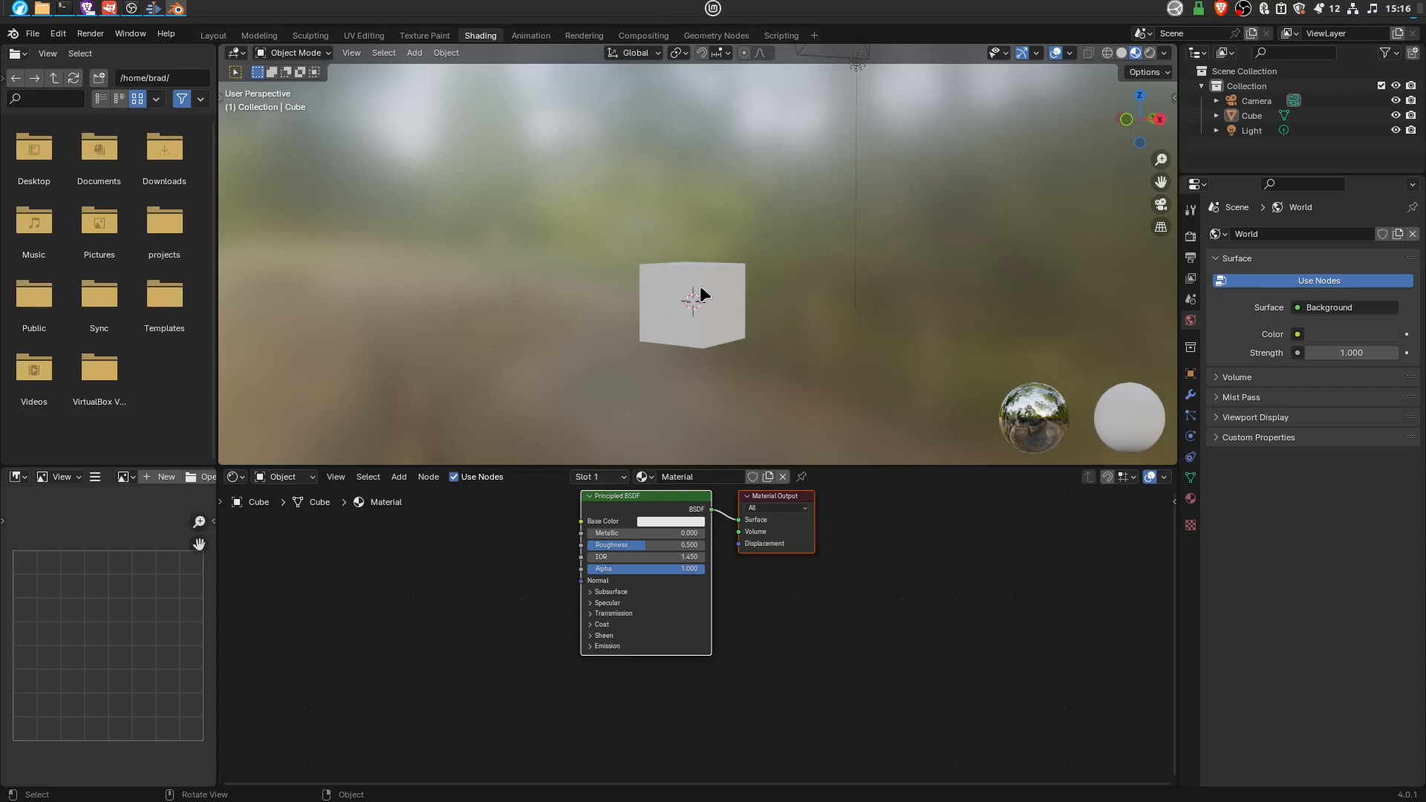
click(528, 38)
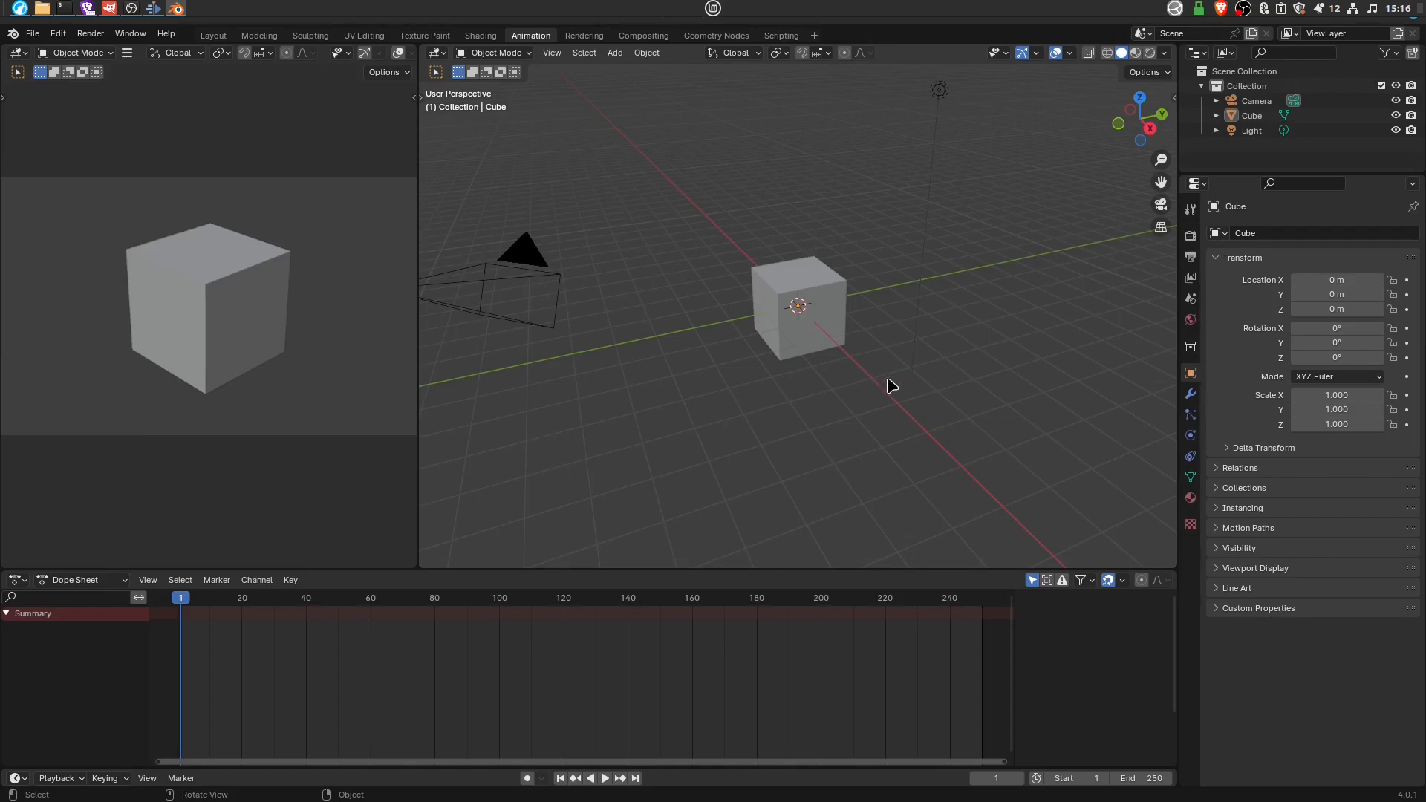
mouse_move(815, 394)
middle_down()
mouse_move(850, 395)
mouse_move(809, 394)
middle_up()
- Open the Rendering workspace, play the timeline and stop it at frame 21
click(584, 35)
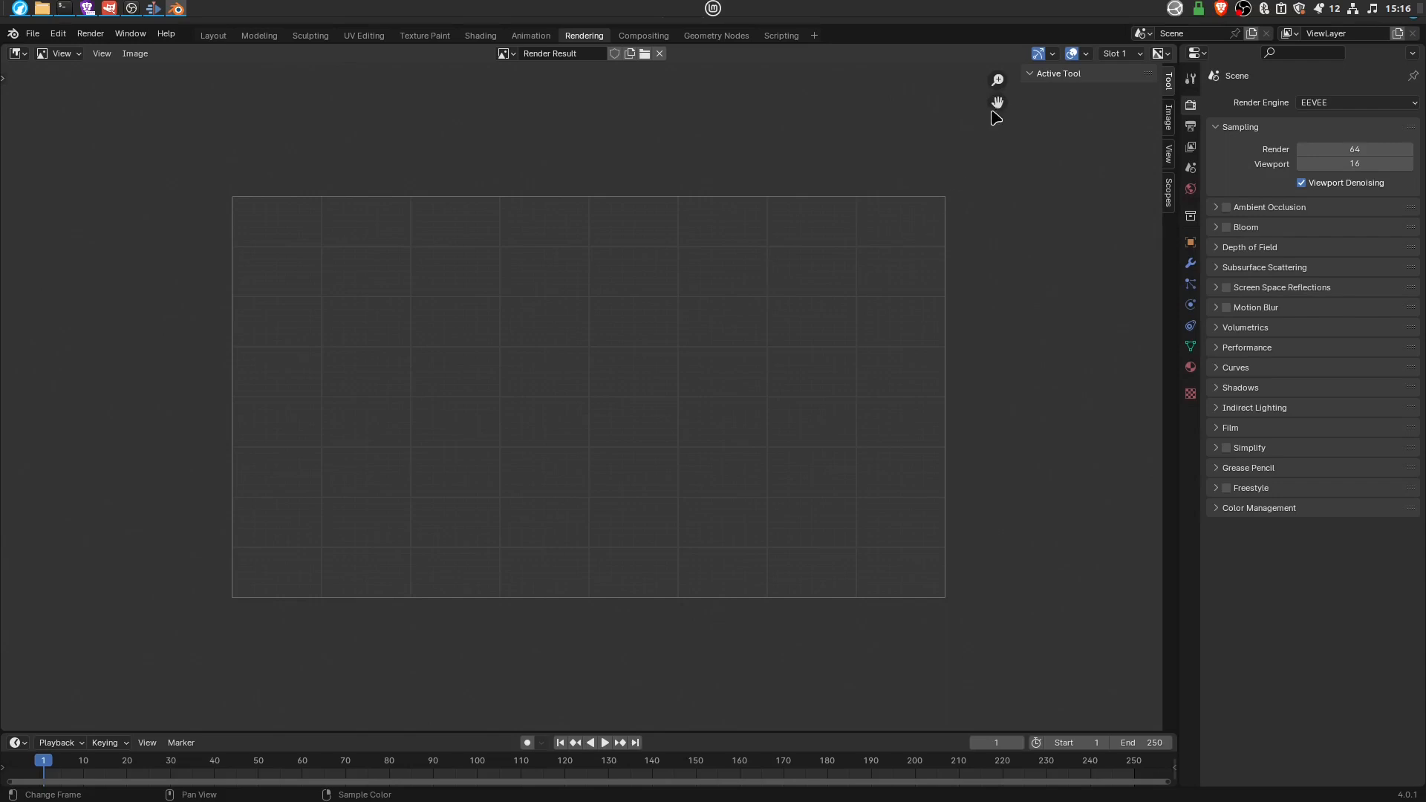
middle_drag(847, 244, 797, 296)
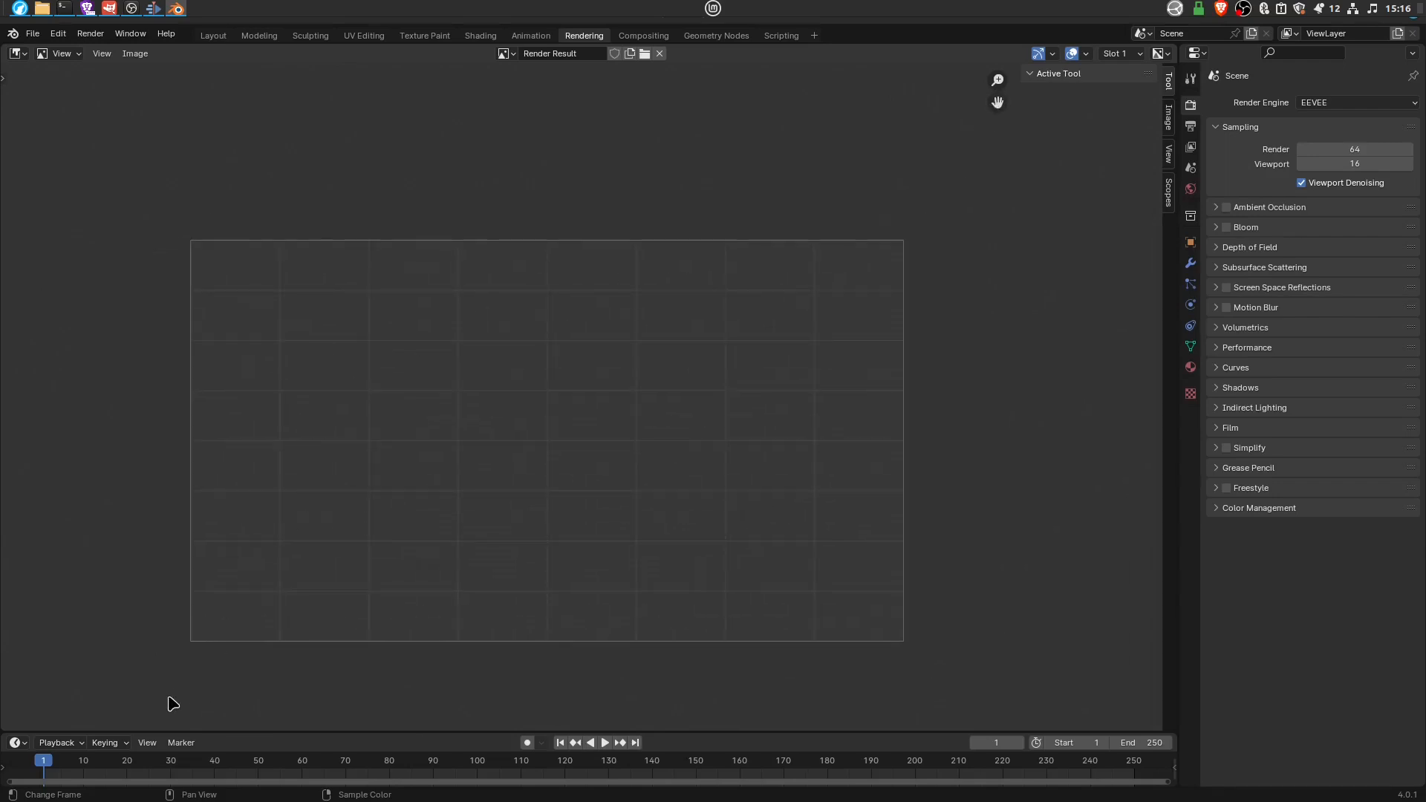
click(605, 743)
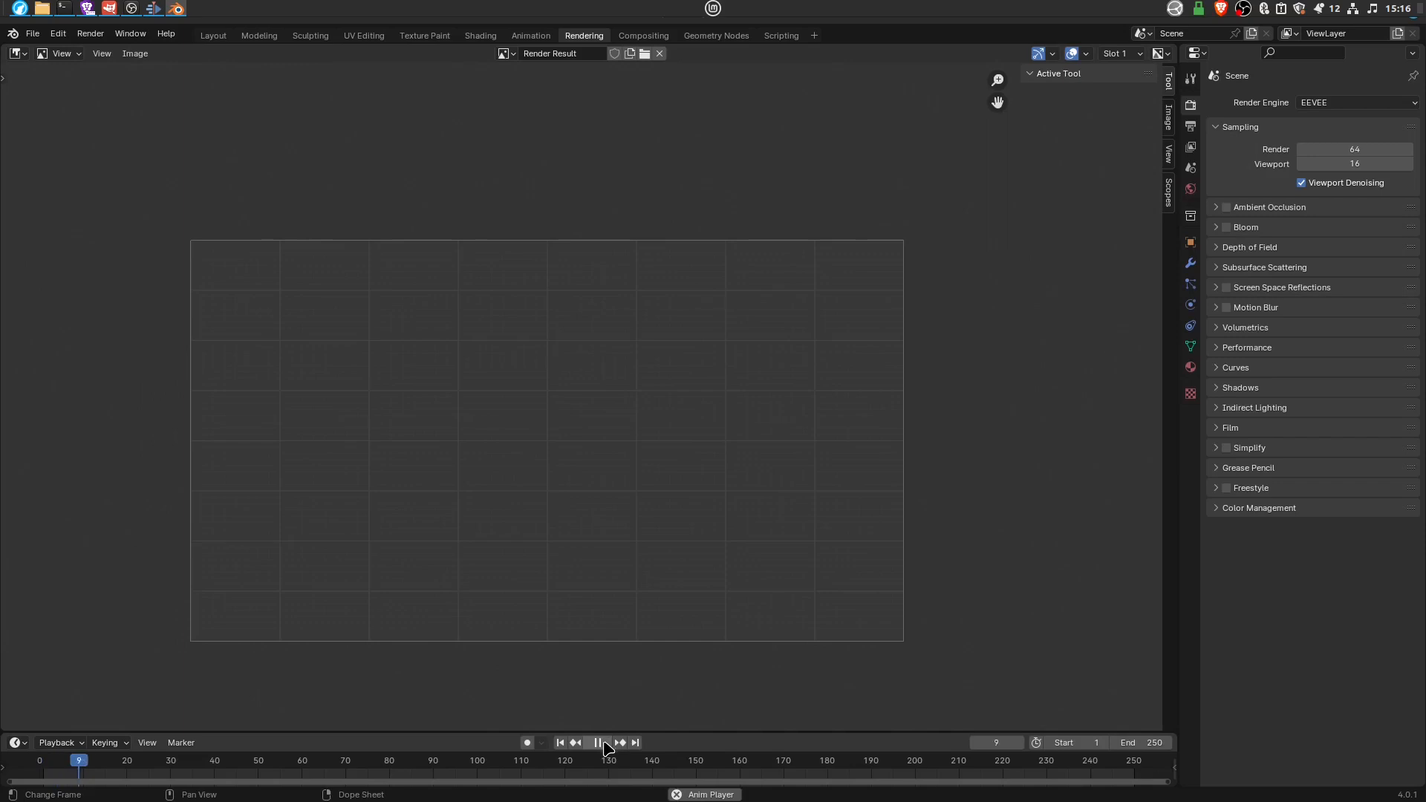
click(57, 54)
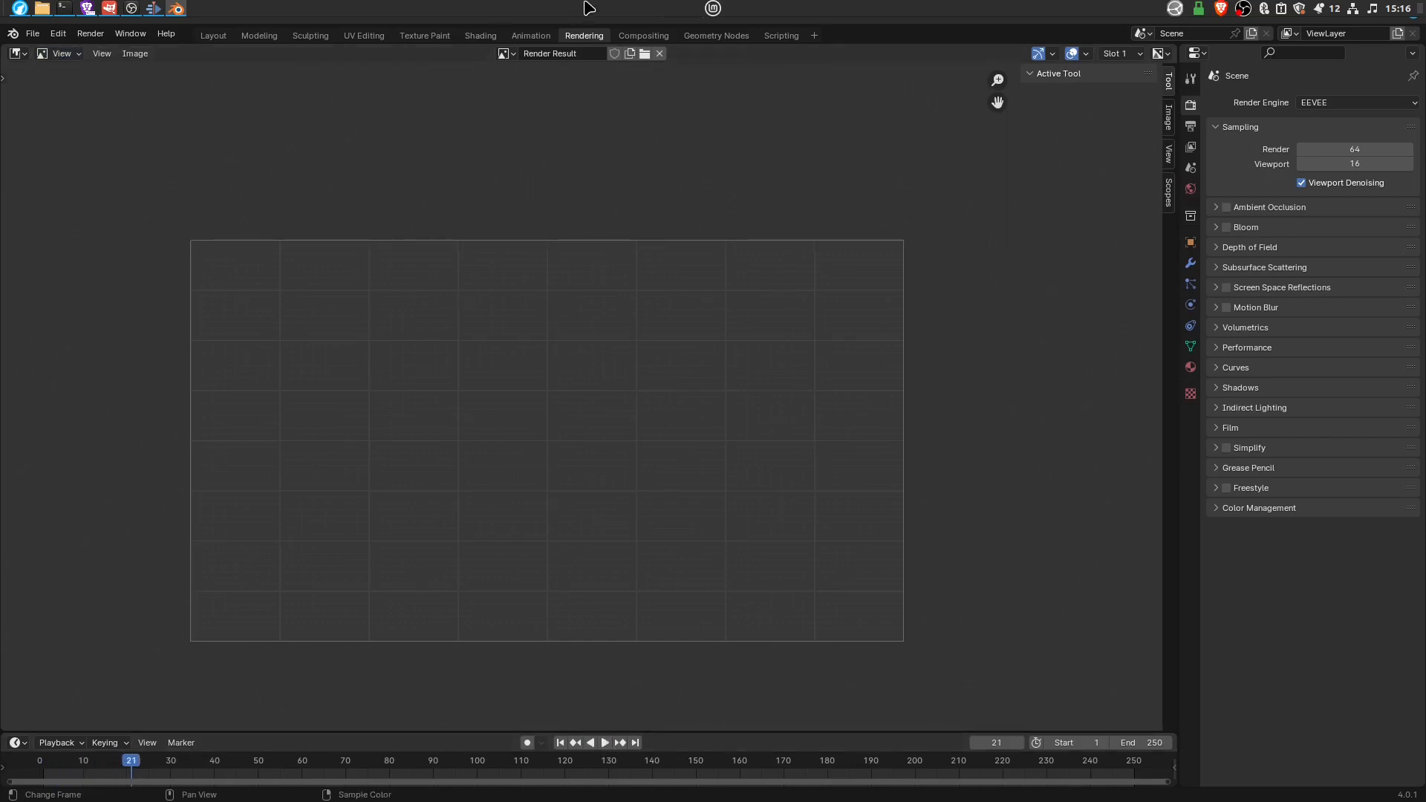
- Visit the Compositing workspace, and create a new geometry node tree for the cube in the Geometry Nodes workspace
click(647, 36)
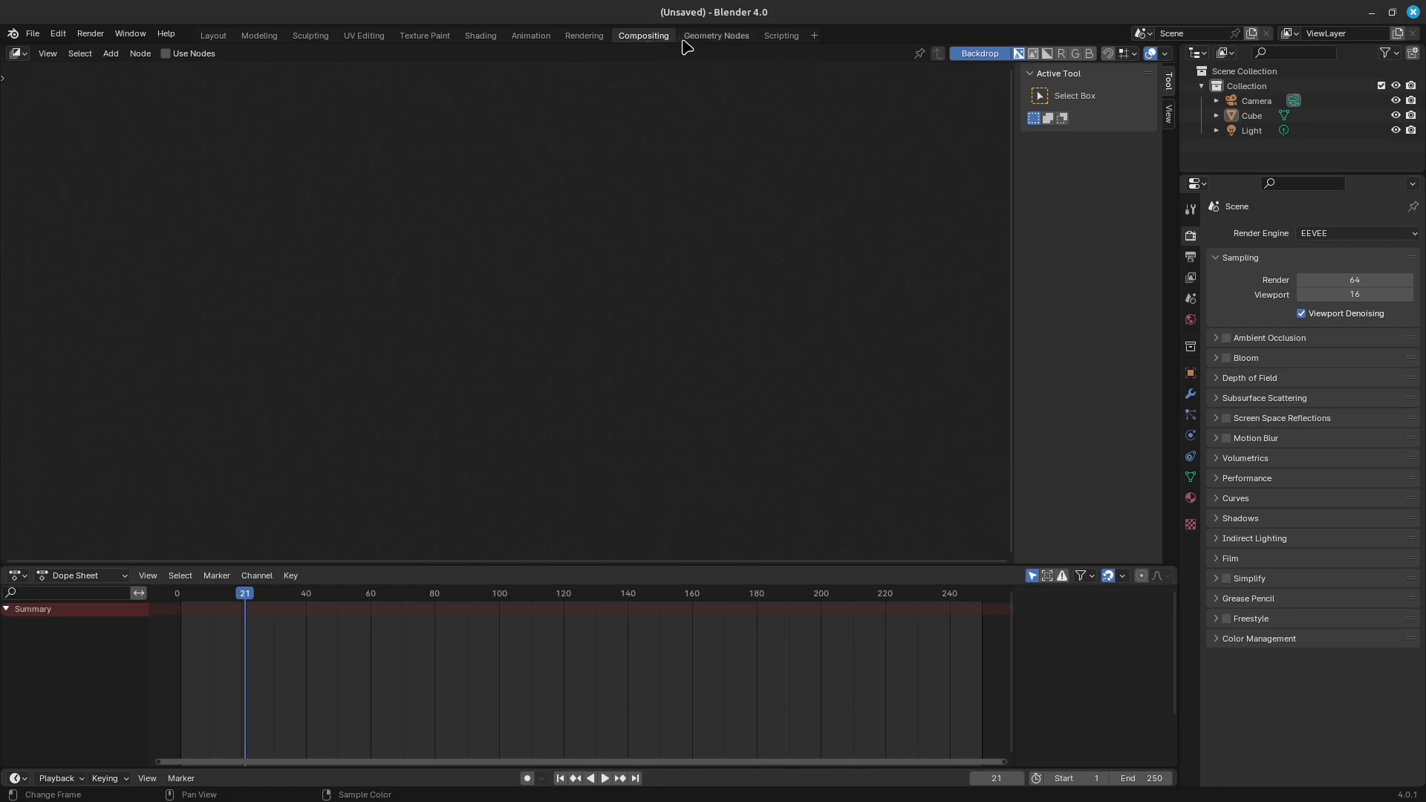
click(719, 36)
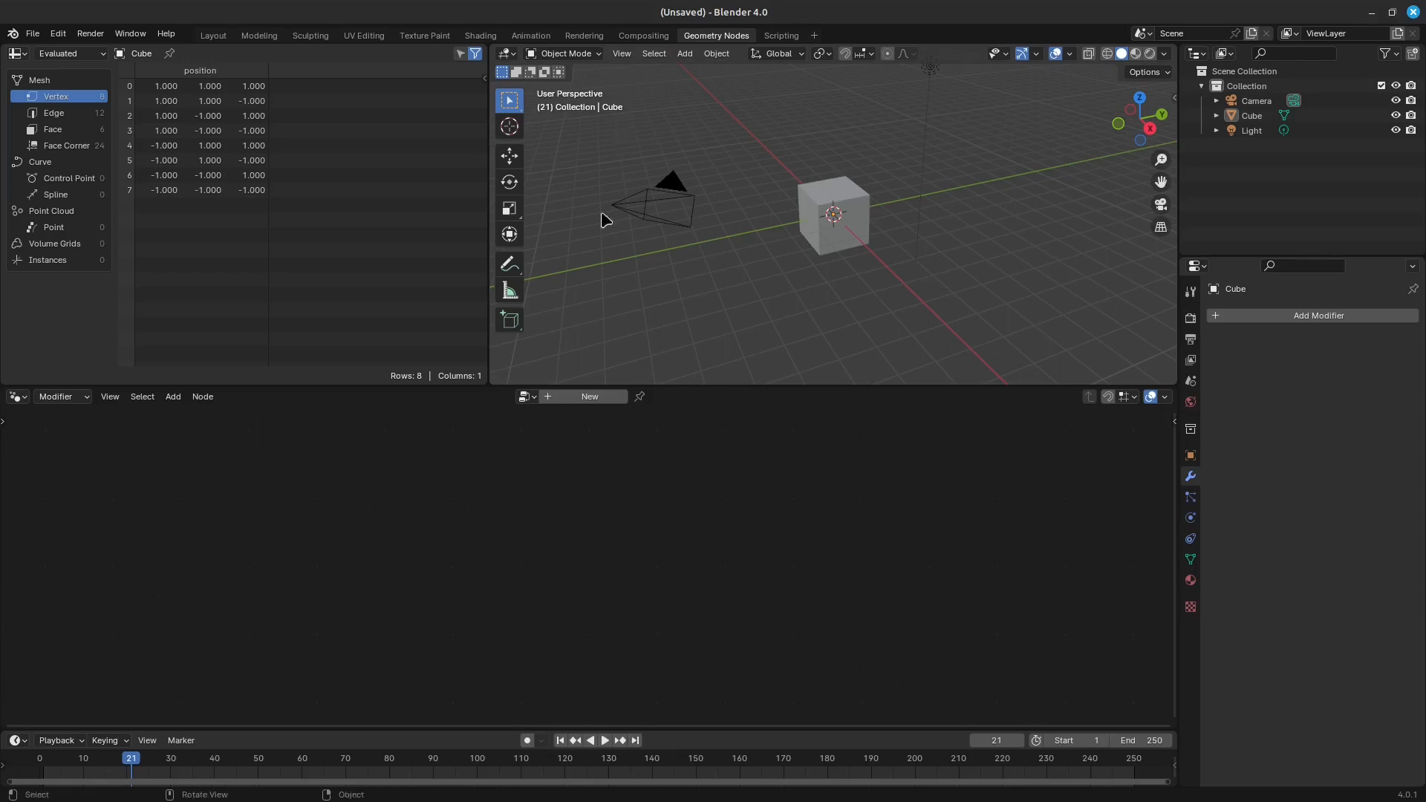
click(579, 396)
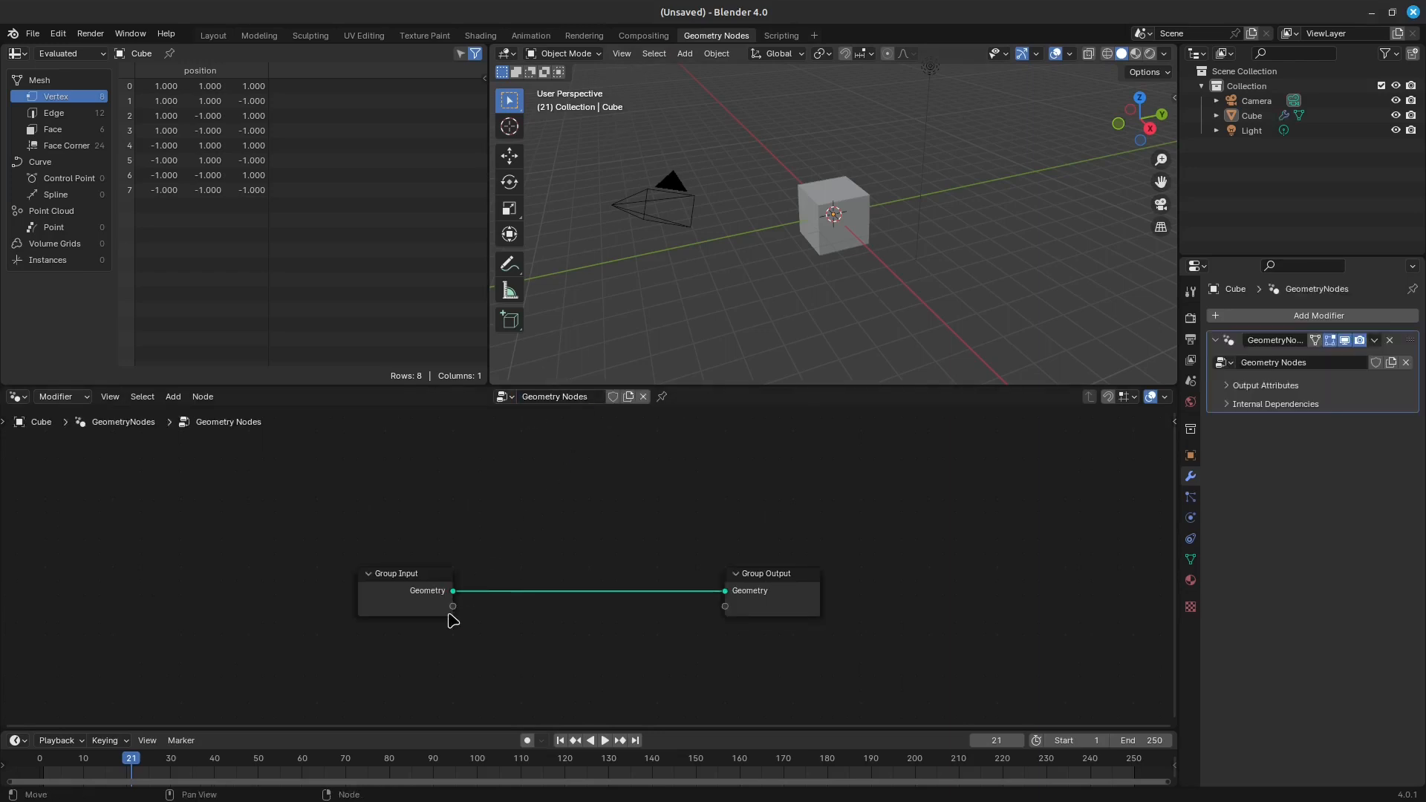
- Add an Edge Paths to Curves node above the existing link, with its Mesh input fed by the Group Input's Geometry
drag(455, 598, 603, 490)
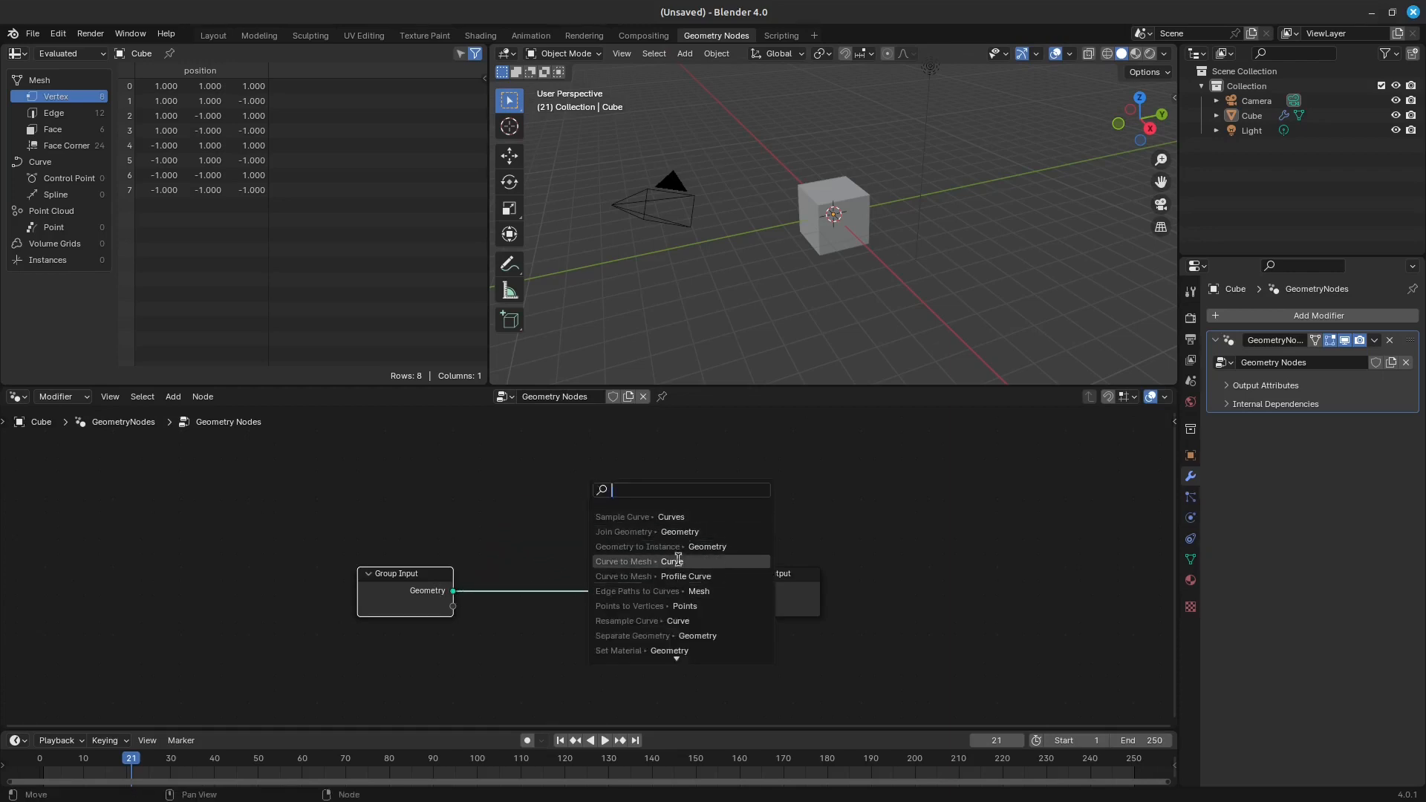
click(661, 592)
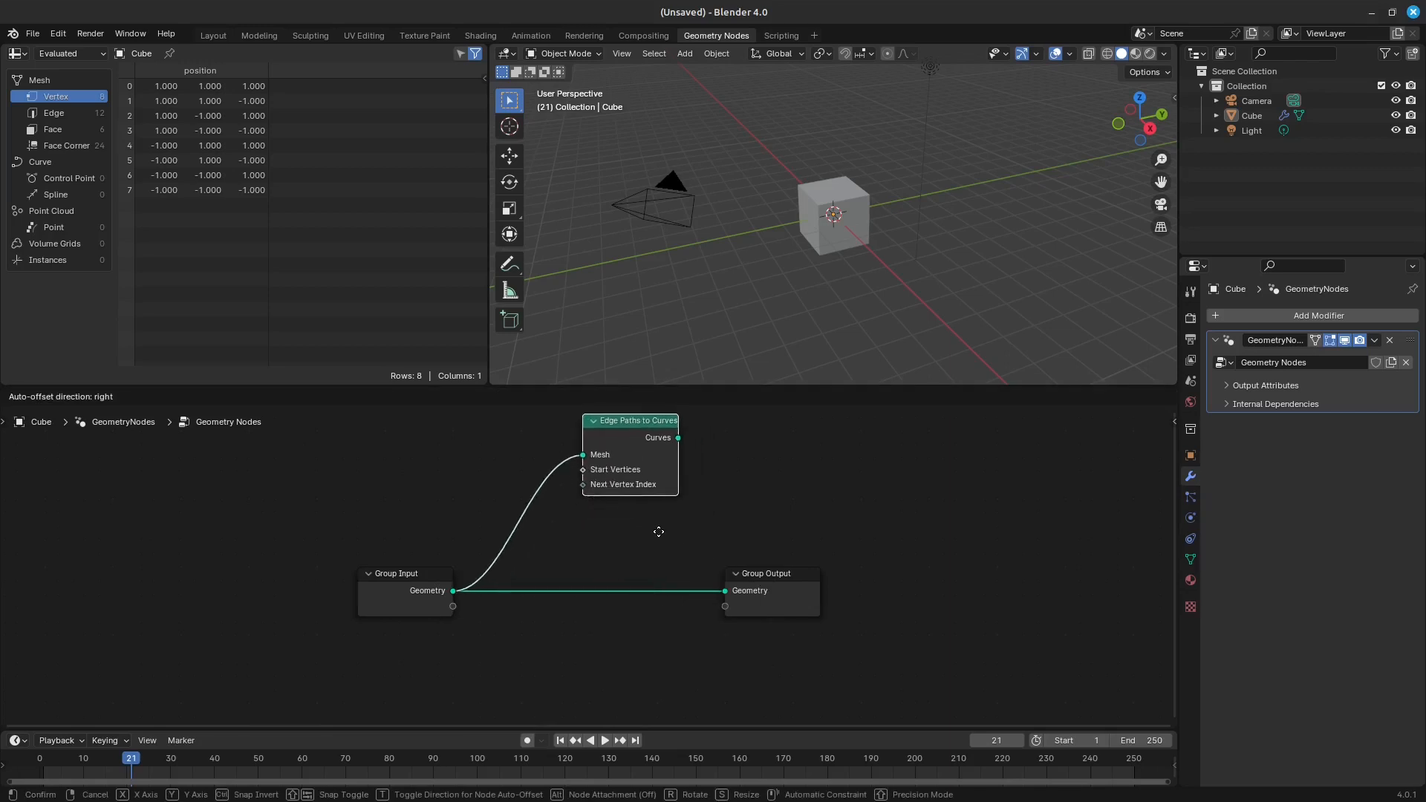
click(660, 546)
drag(677, 453, 785, 470)
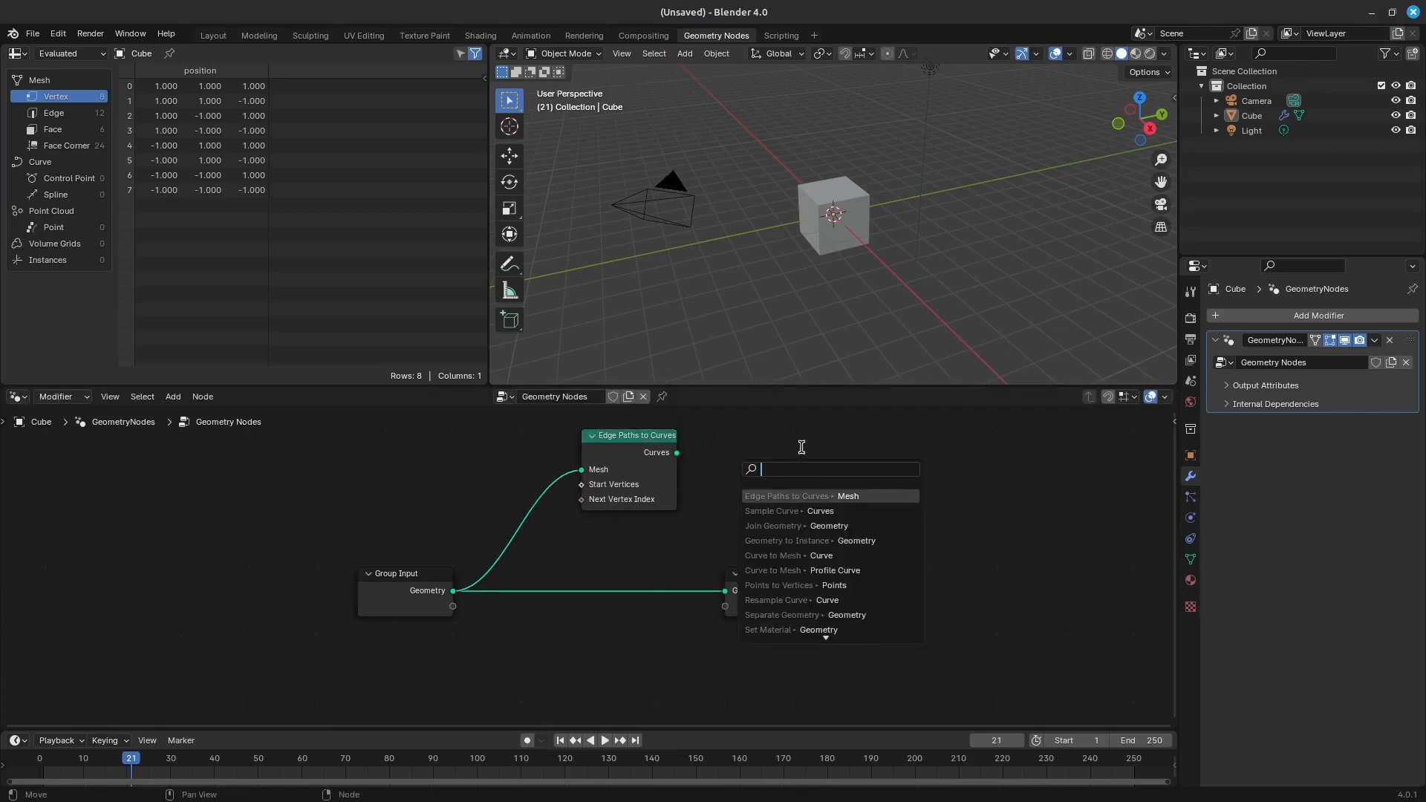
key(Escape)
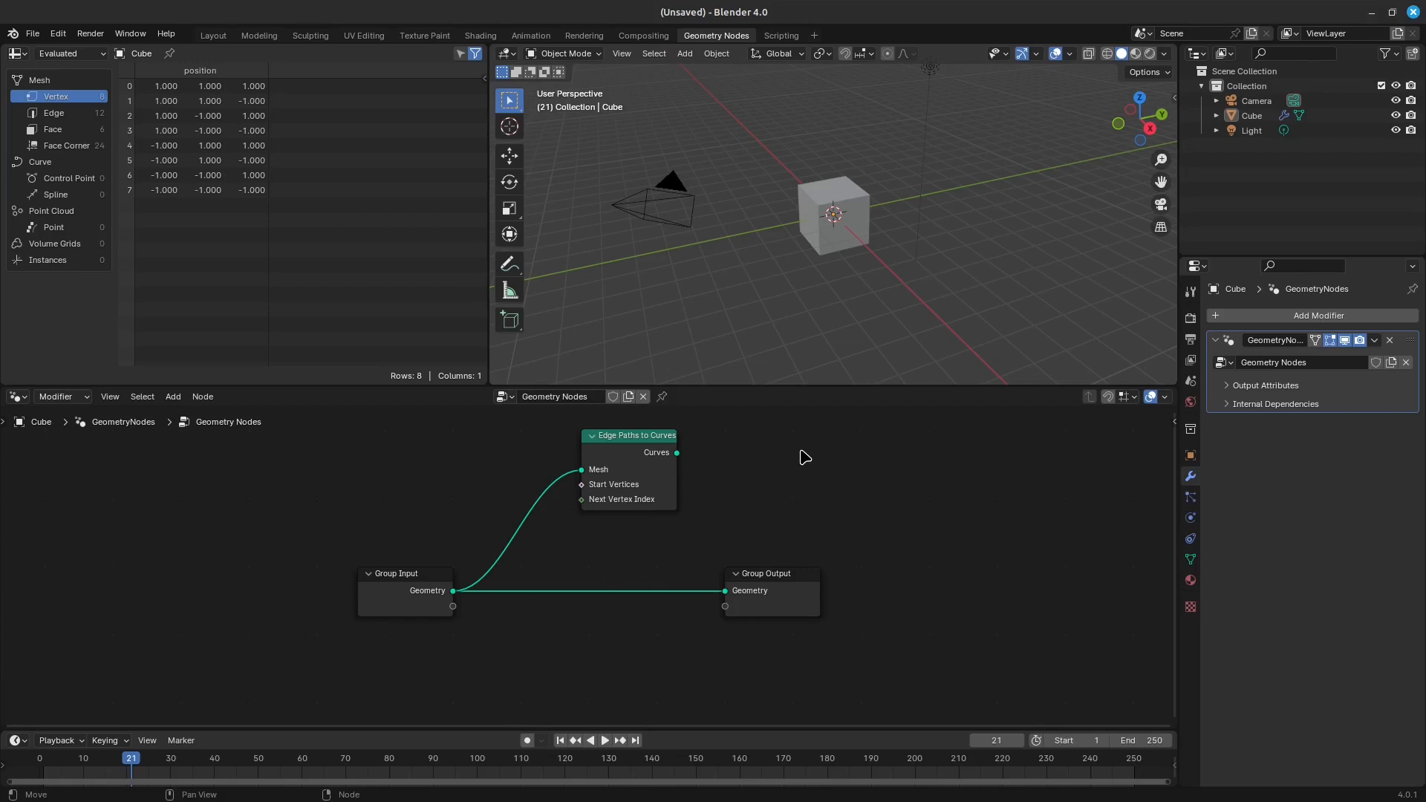
- Create a text in the Scripting workspace containing the lines print("hello world") and print("I'm a programmer")
click(782, 35)
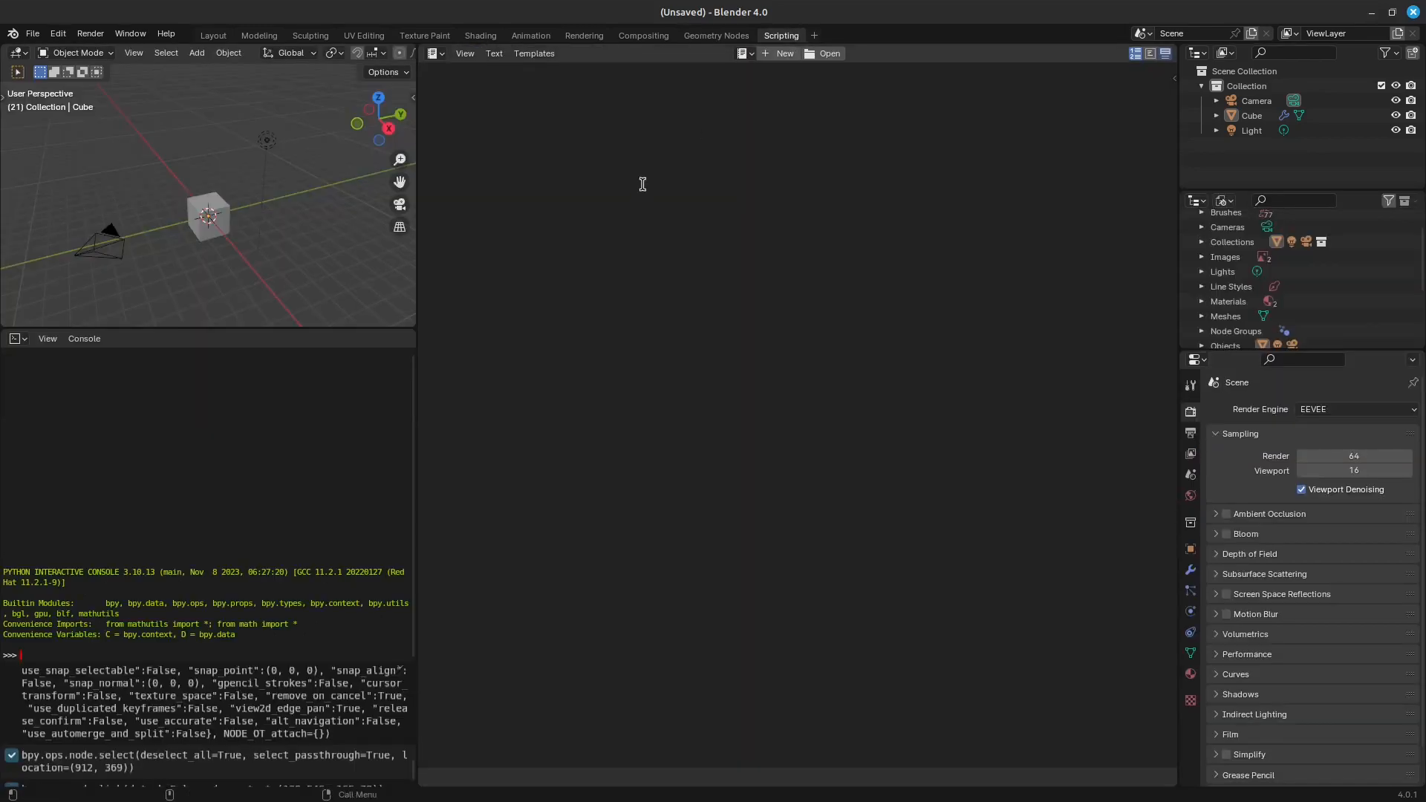
click(781, 54)
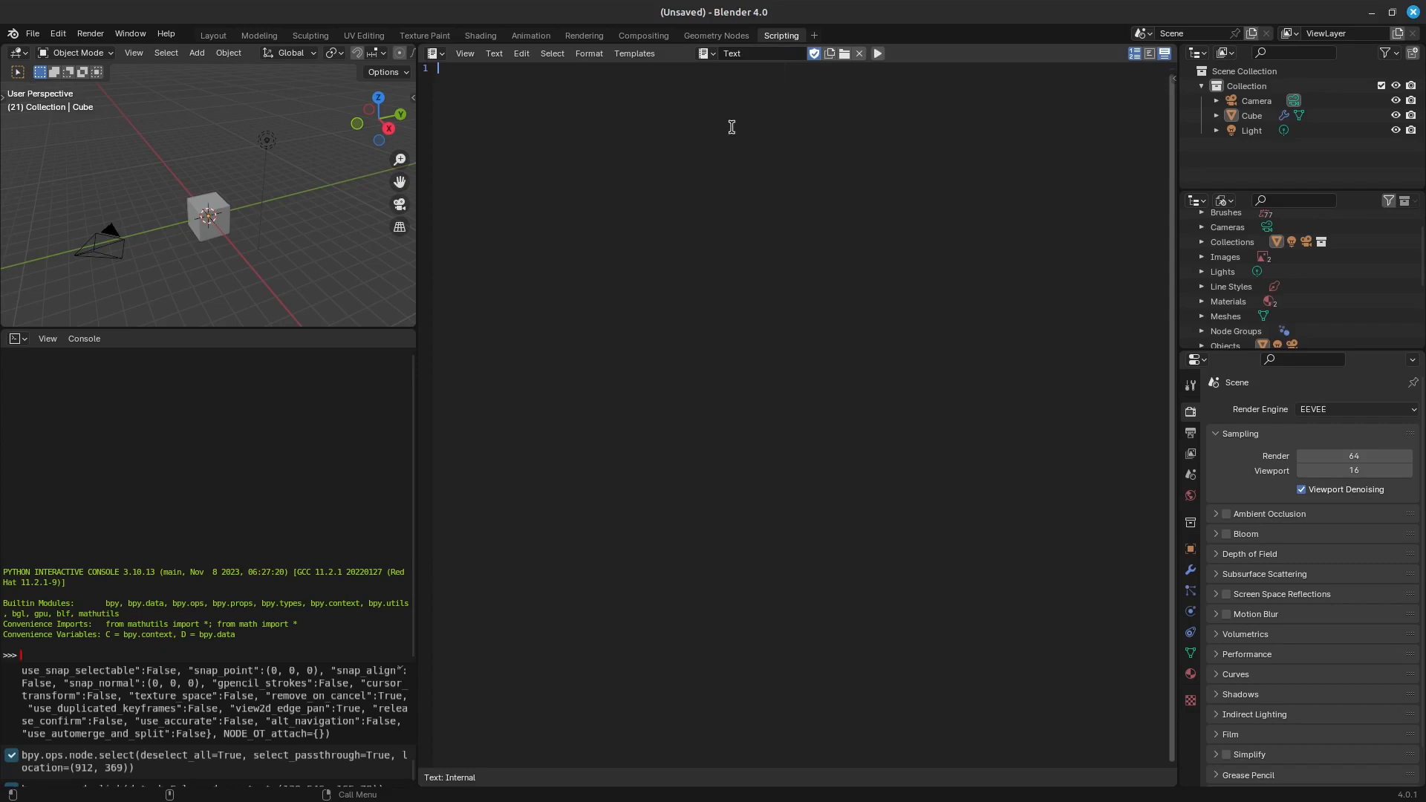
text(print("hel)
text(lo world:")
text(nt("I'm a programmer"()
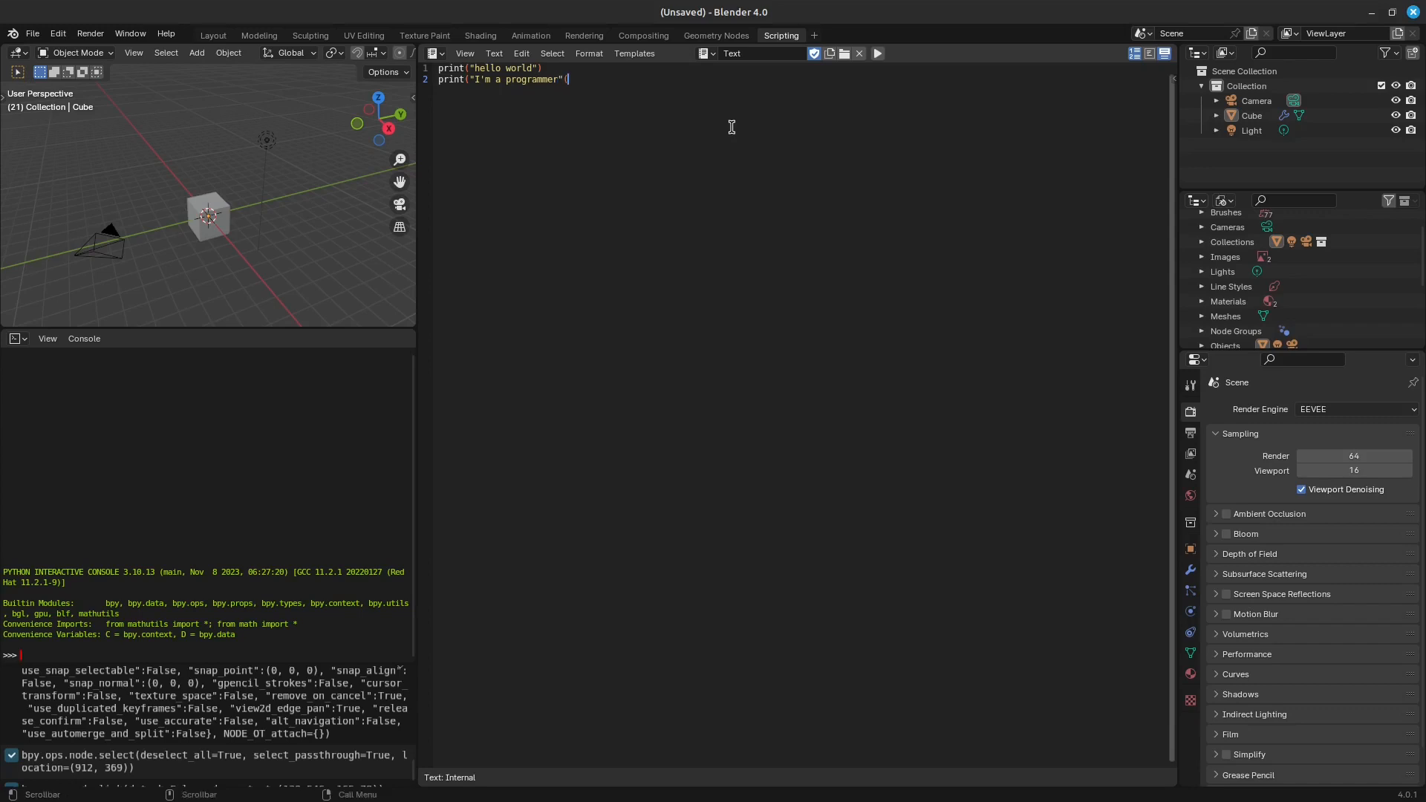
text())
- Delete the Rendering workspace and add it back from the General workspace presets
click(818, 35)
right_click(579, 35)
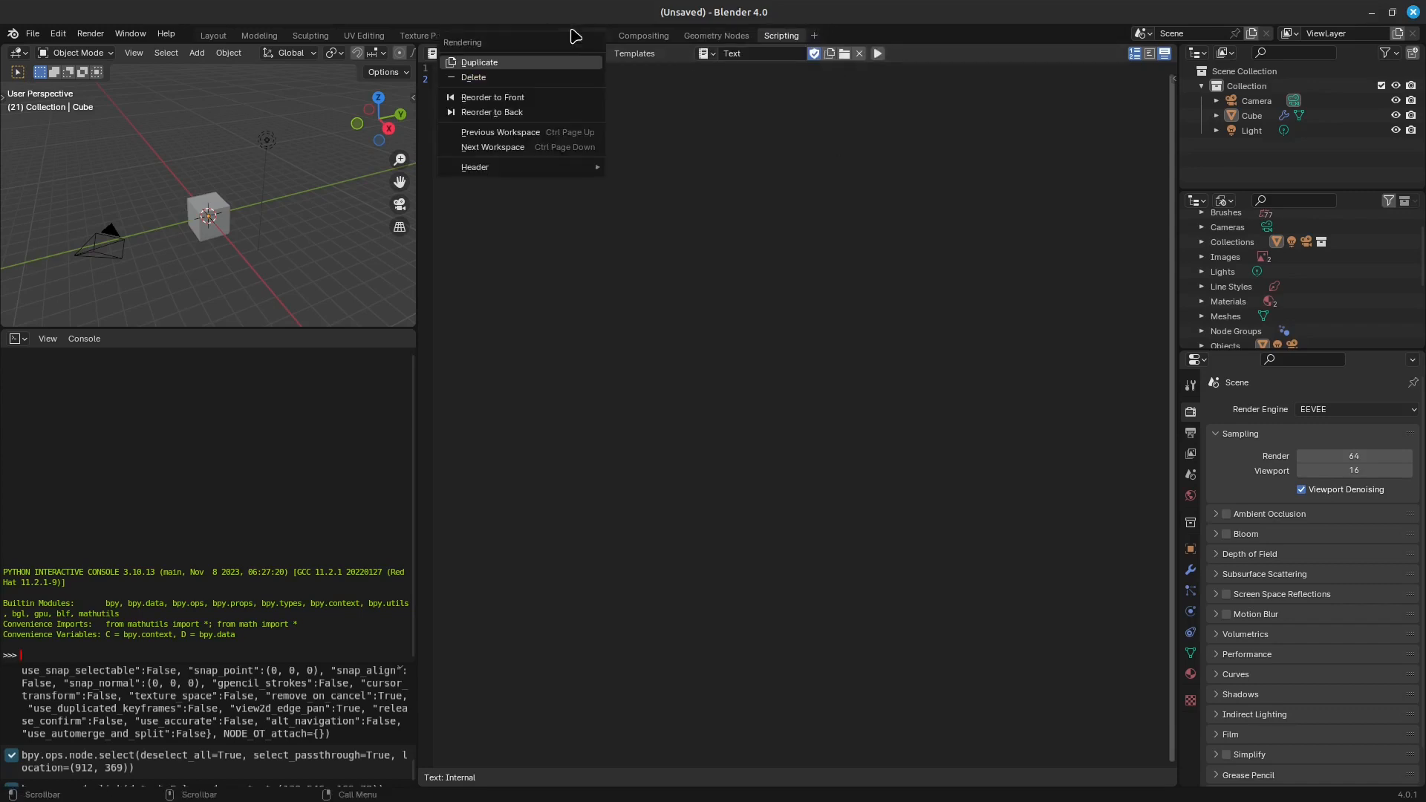
click(550, 78)
click(760, 35)
mouse_move(761, 68)
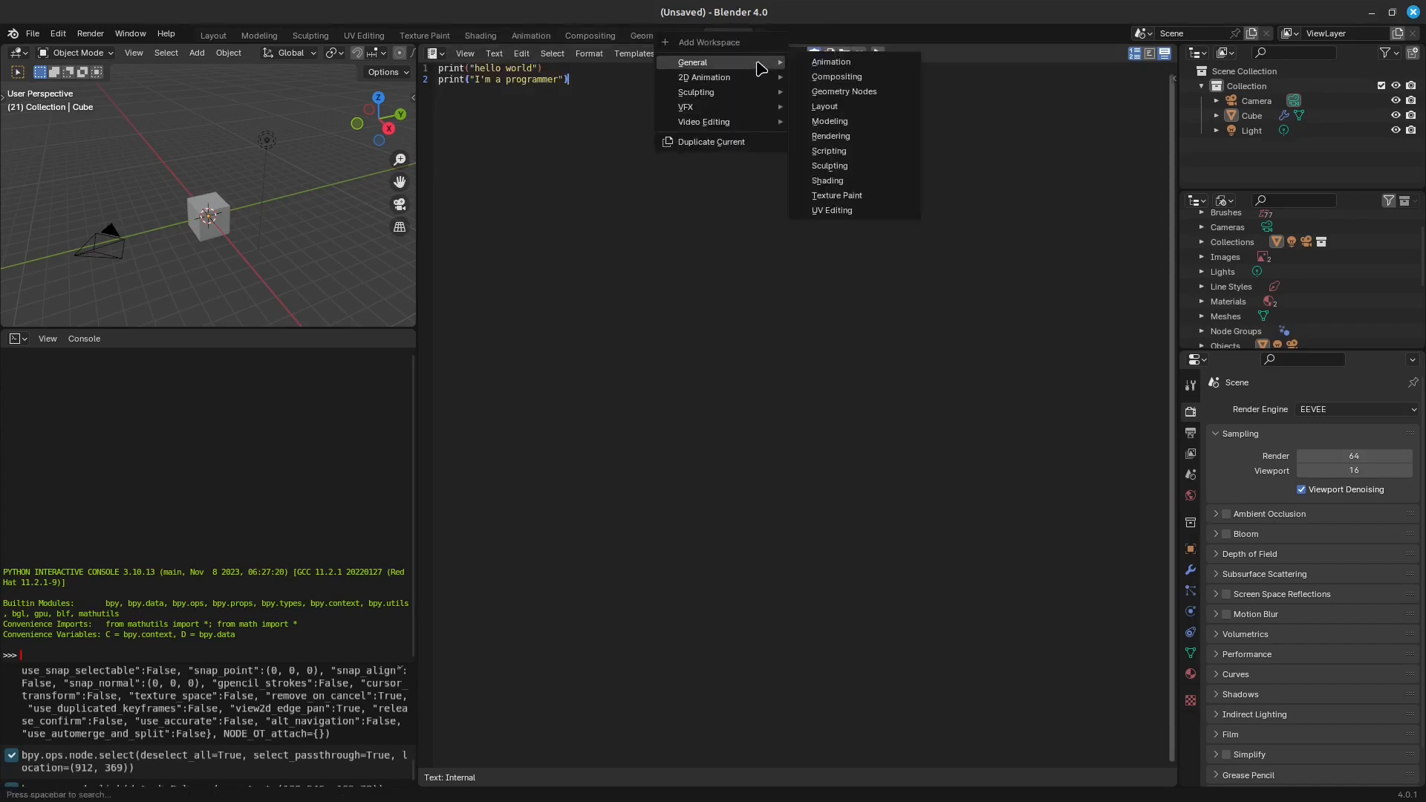
click(836, 136)
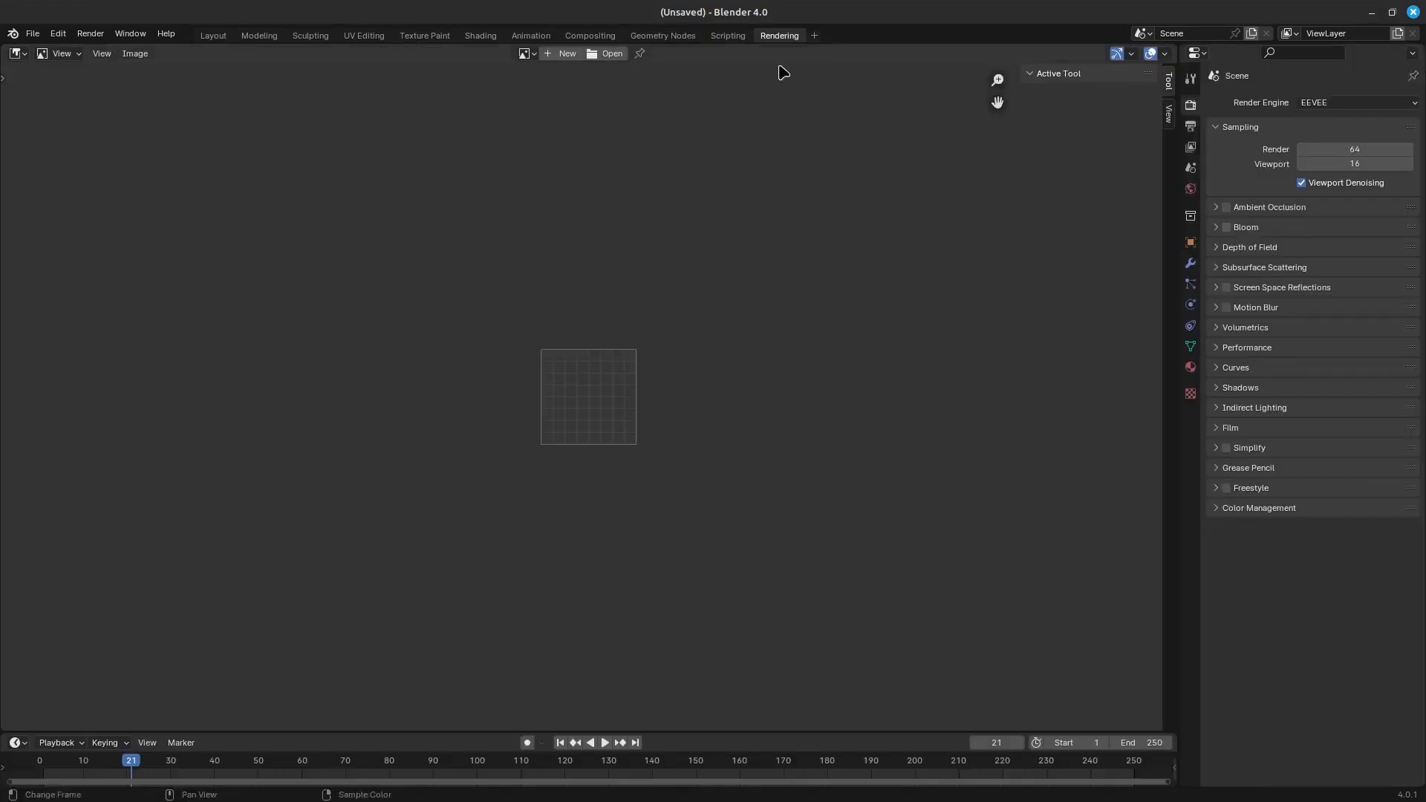
- Add the 2D Animation workspace and move its timeline to frame 0, looking at the cube from other angles
click(809, 36)
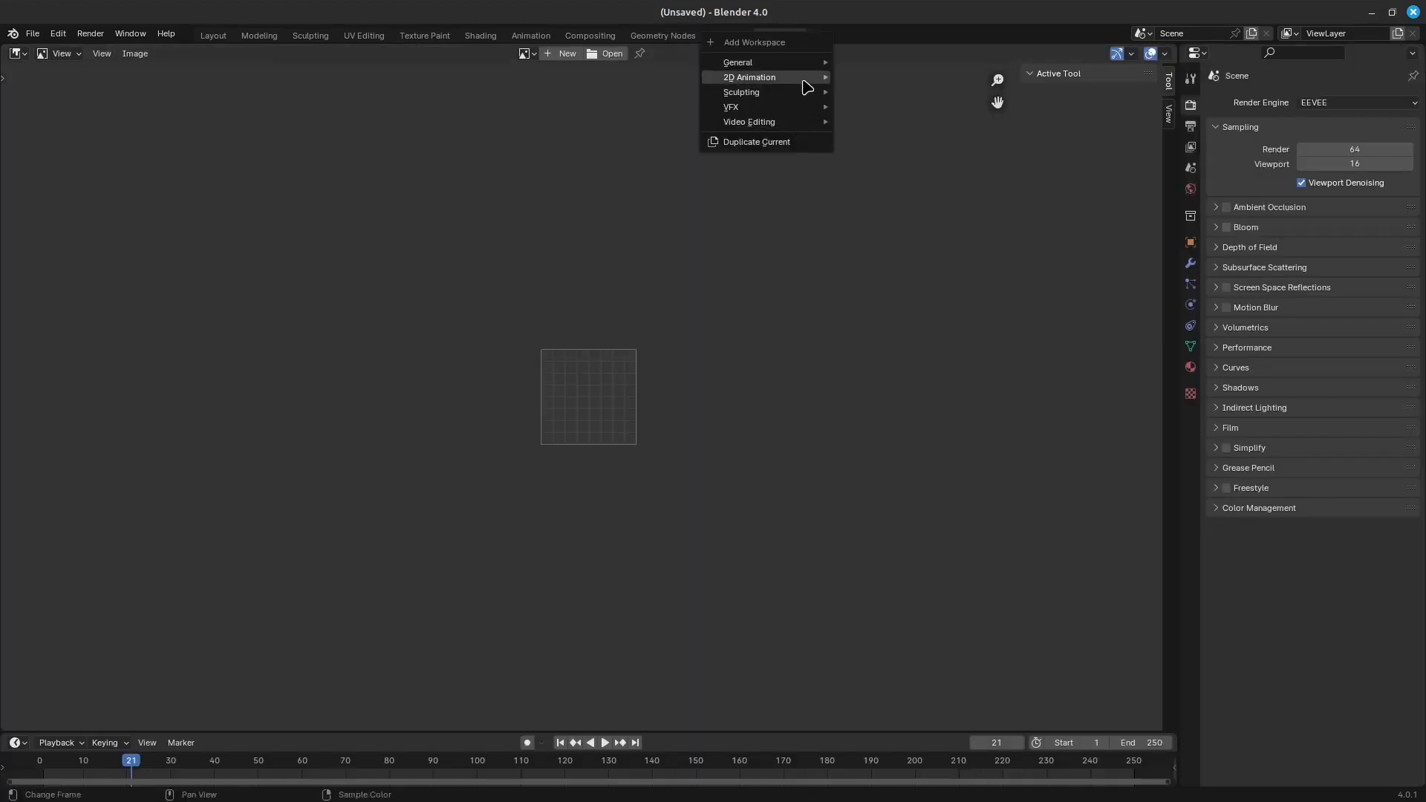
mouse_move(805, 77)
click(877, 78)
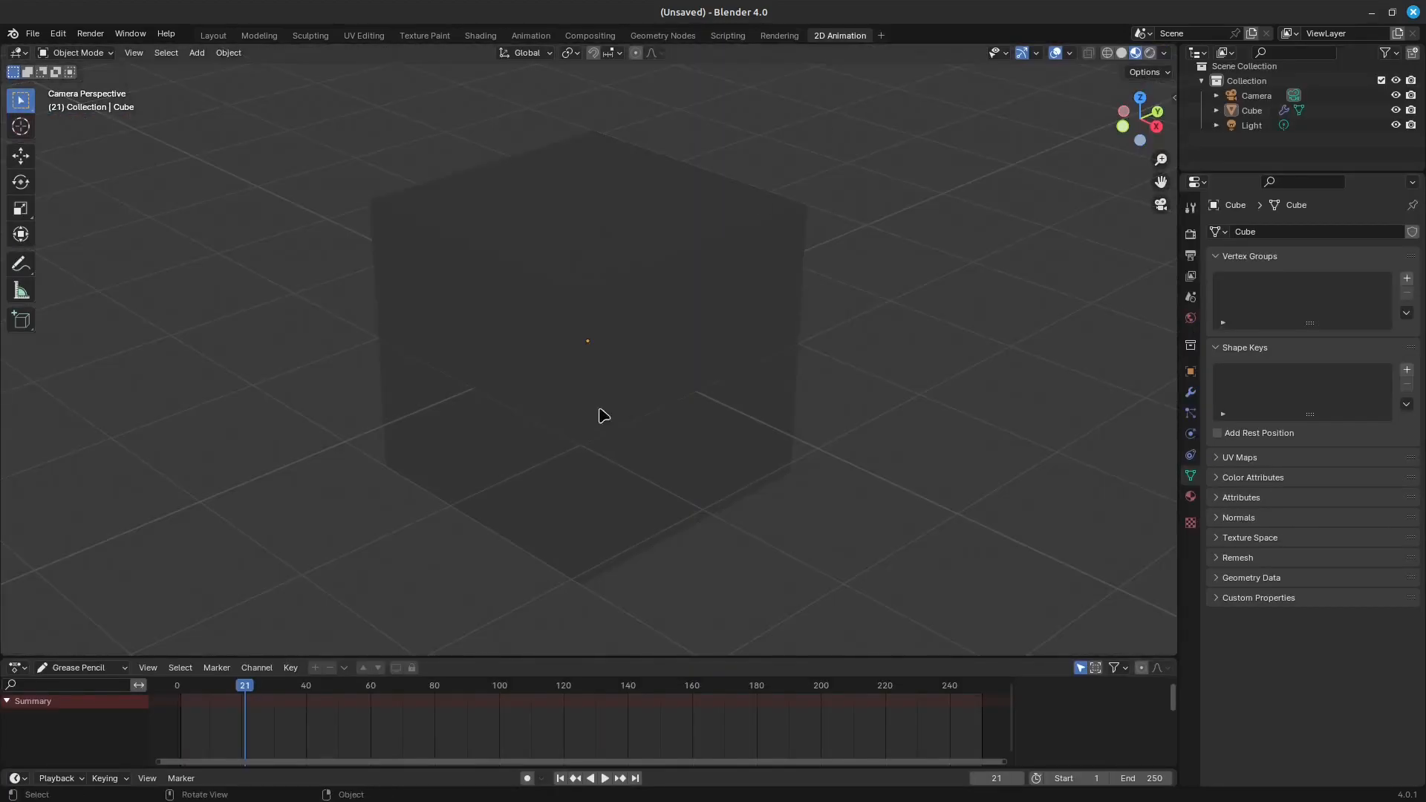
middle_drag(750, 266, 544, 413)
drag(245, 685, 176, 685)
middle_drag(1144, 386, 758, 318)
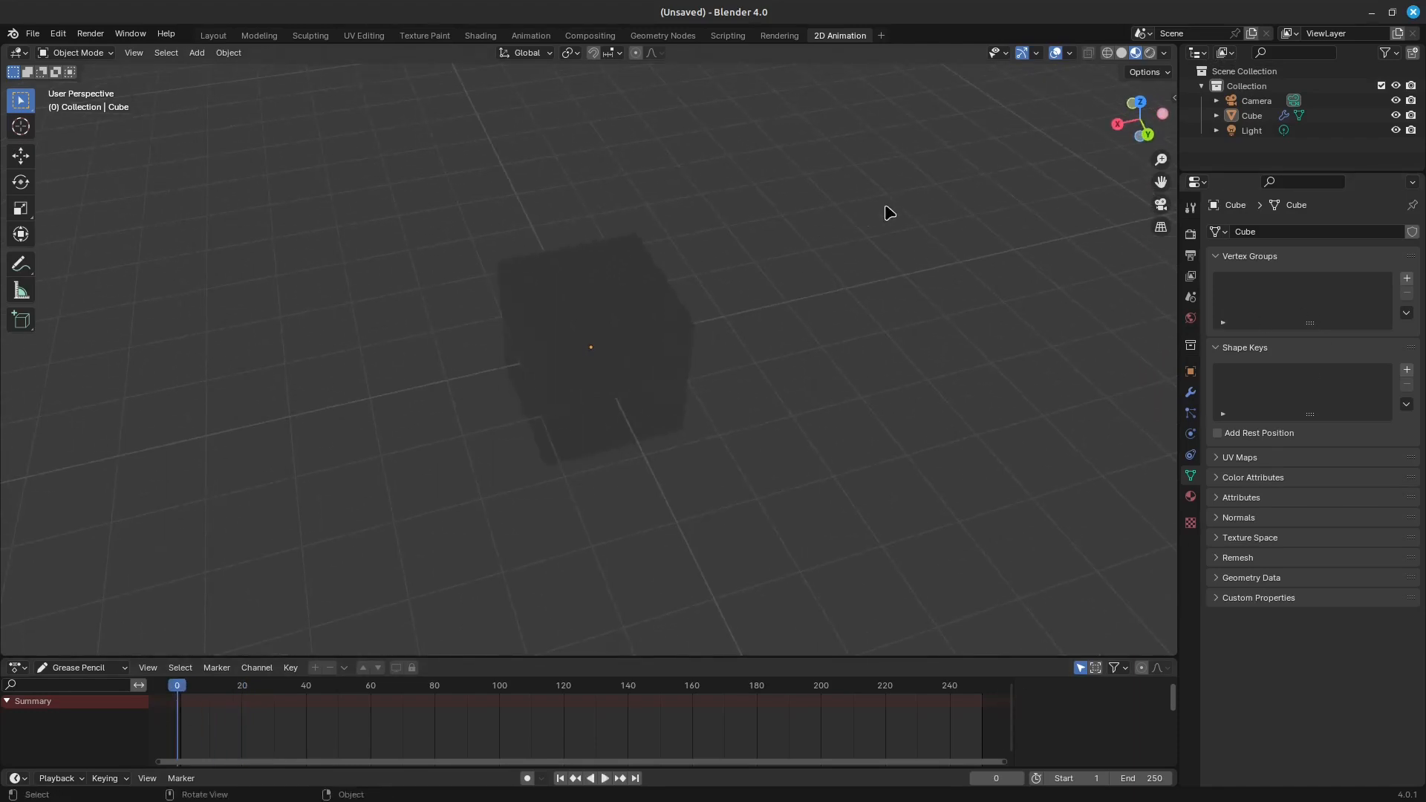
- Add the 2D Full Canvas workspace and view the cube, camera and light in it from farther out
click(882, 36)
mouse_move(874, 79)
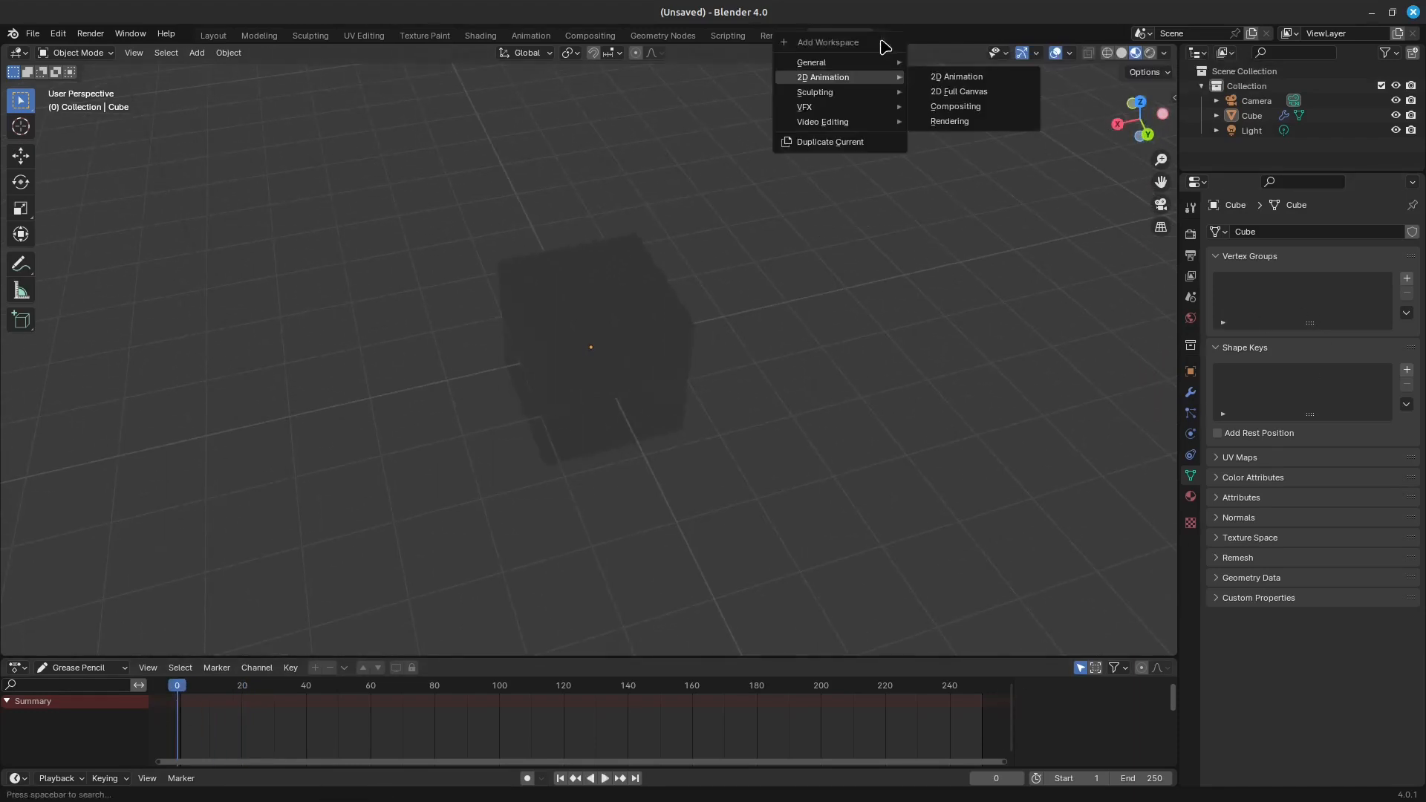
click(984, 94)
scroll(869, 225, down, 5)
middle_drag(912, 231, 800, 200)
scroll(796, 219, down, 3)
middle_drag(815, 265, 780, 288)
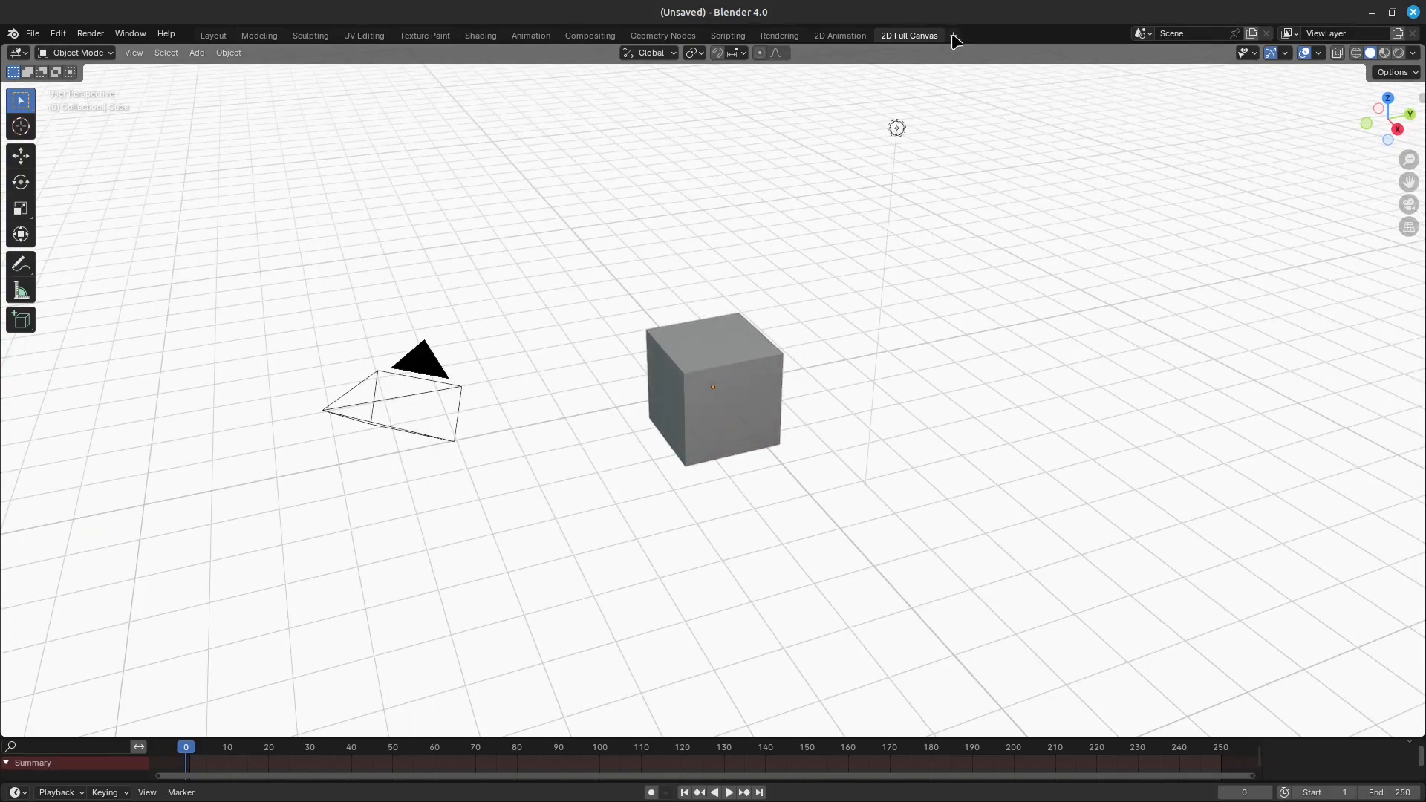
- Add the Compositing and Masking workspaces from the VFX presets
click(955, 37)
mouse_move(912, 107)
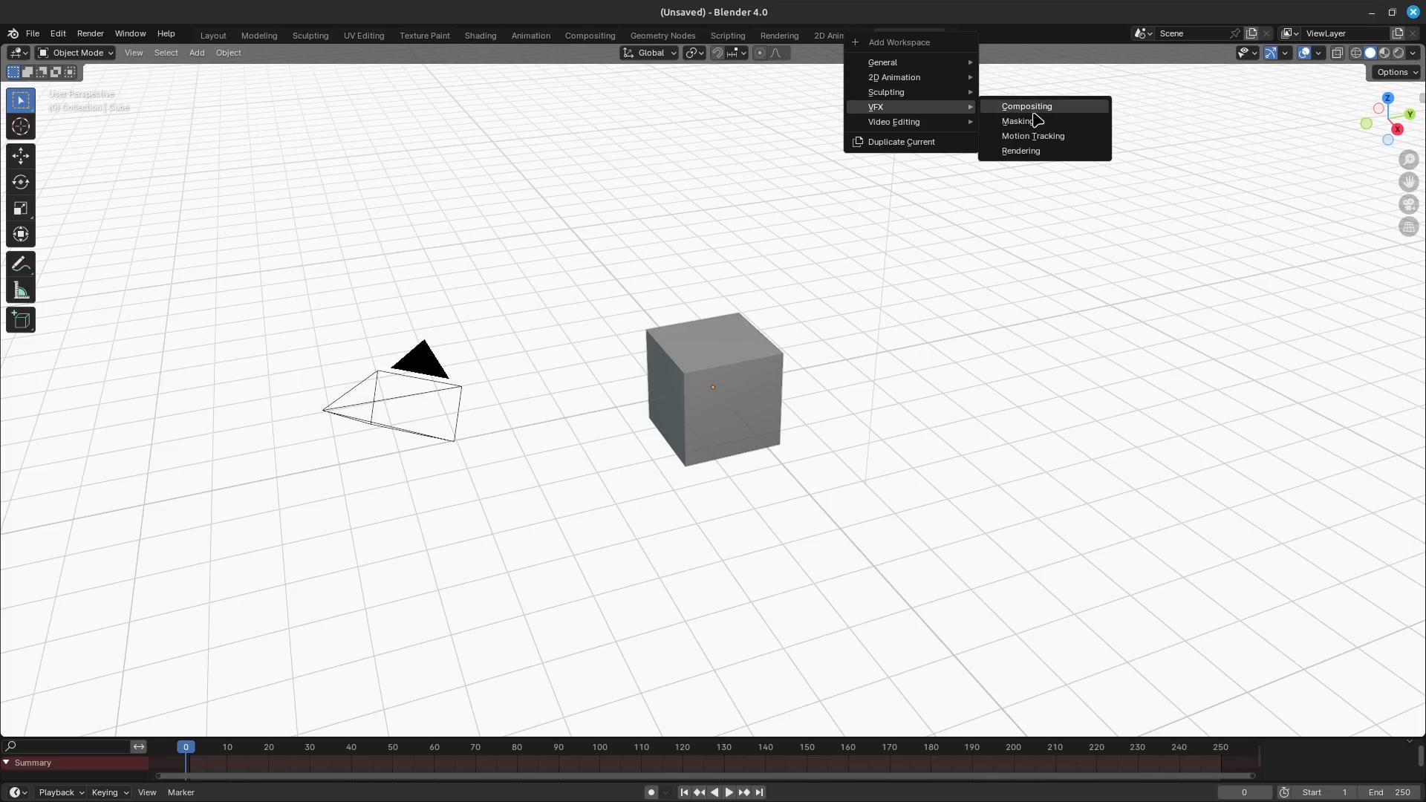
click(1033, 111)
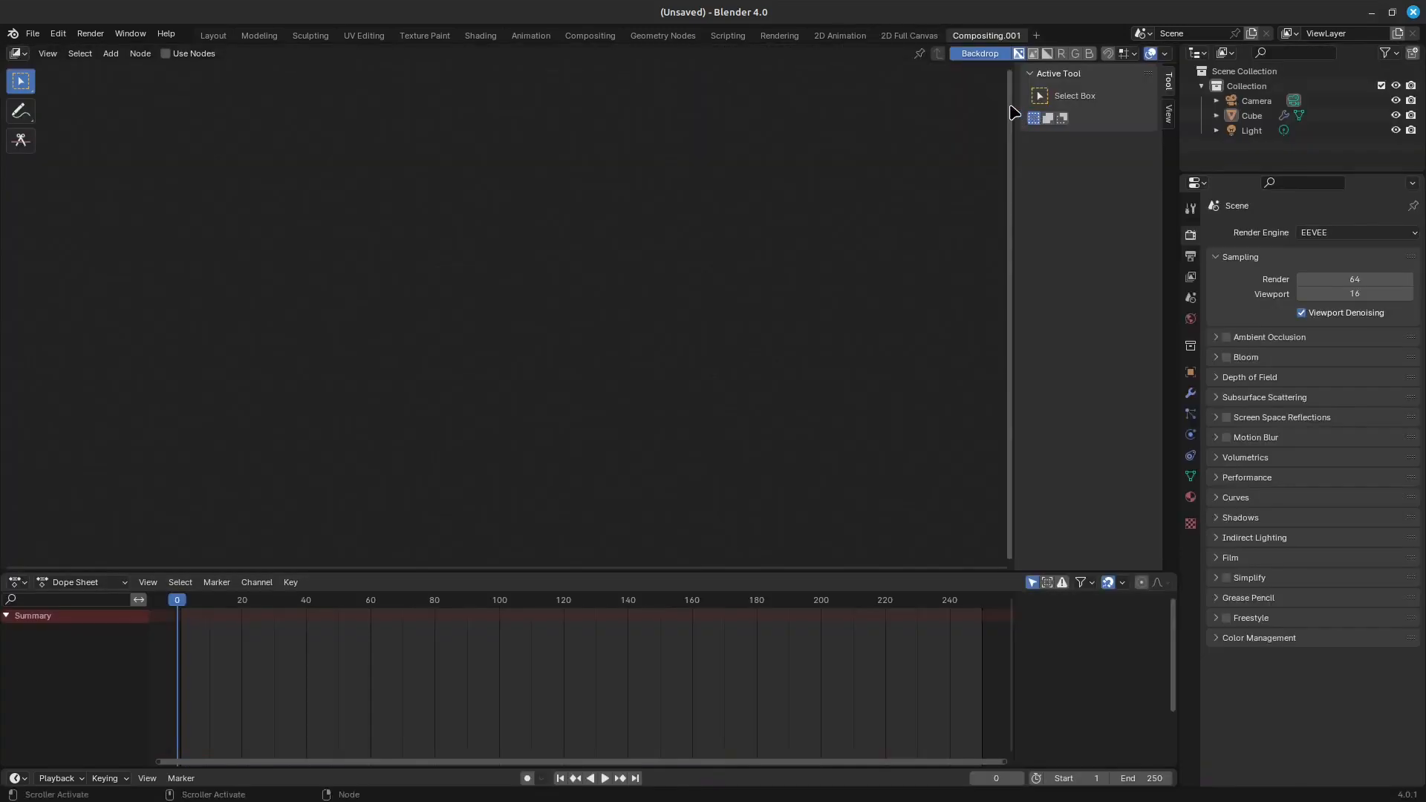
click(1035, 37)
mouse_move(999, 111)
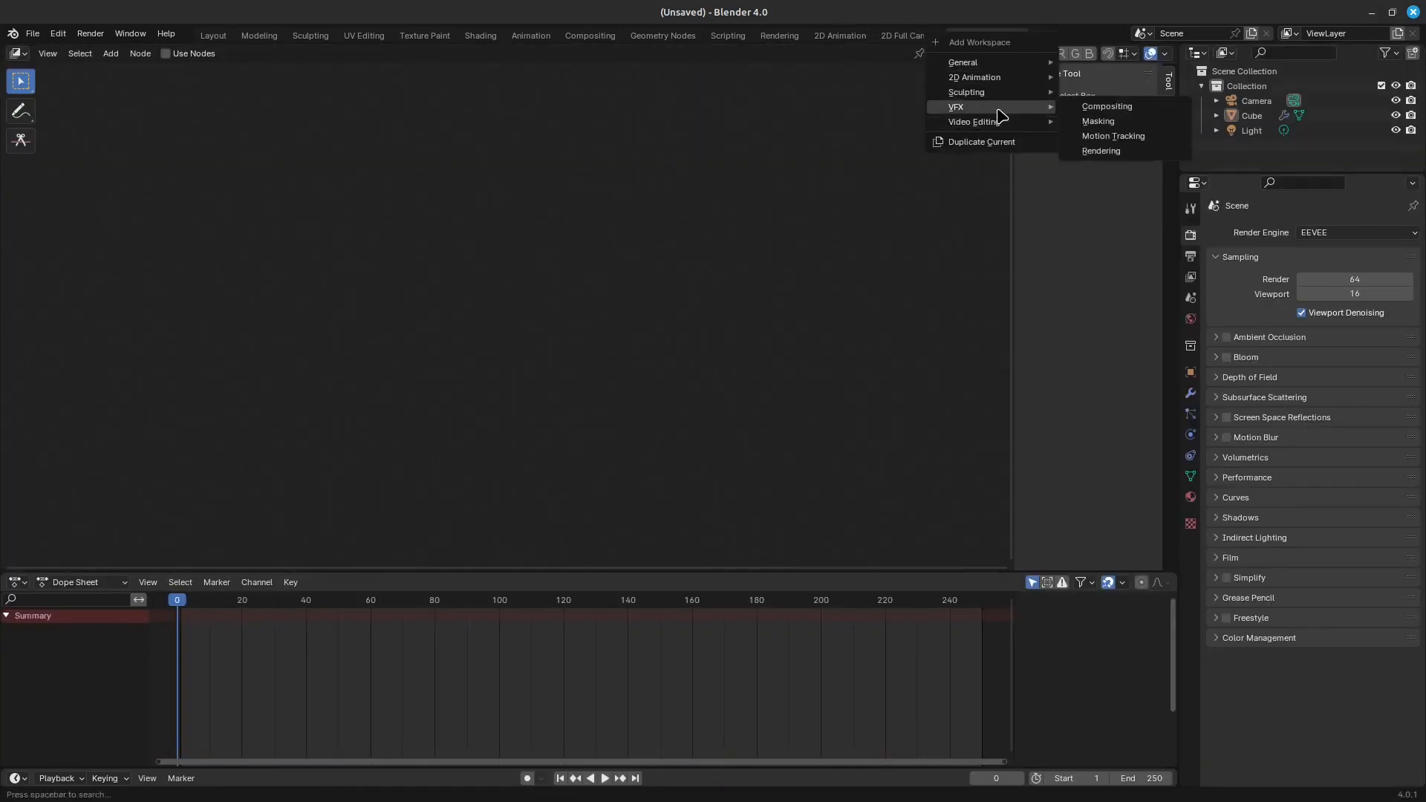
click(1106, 122)
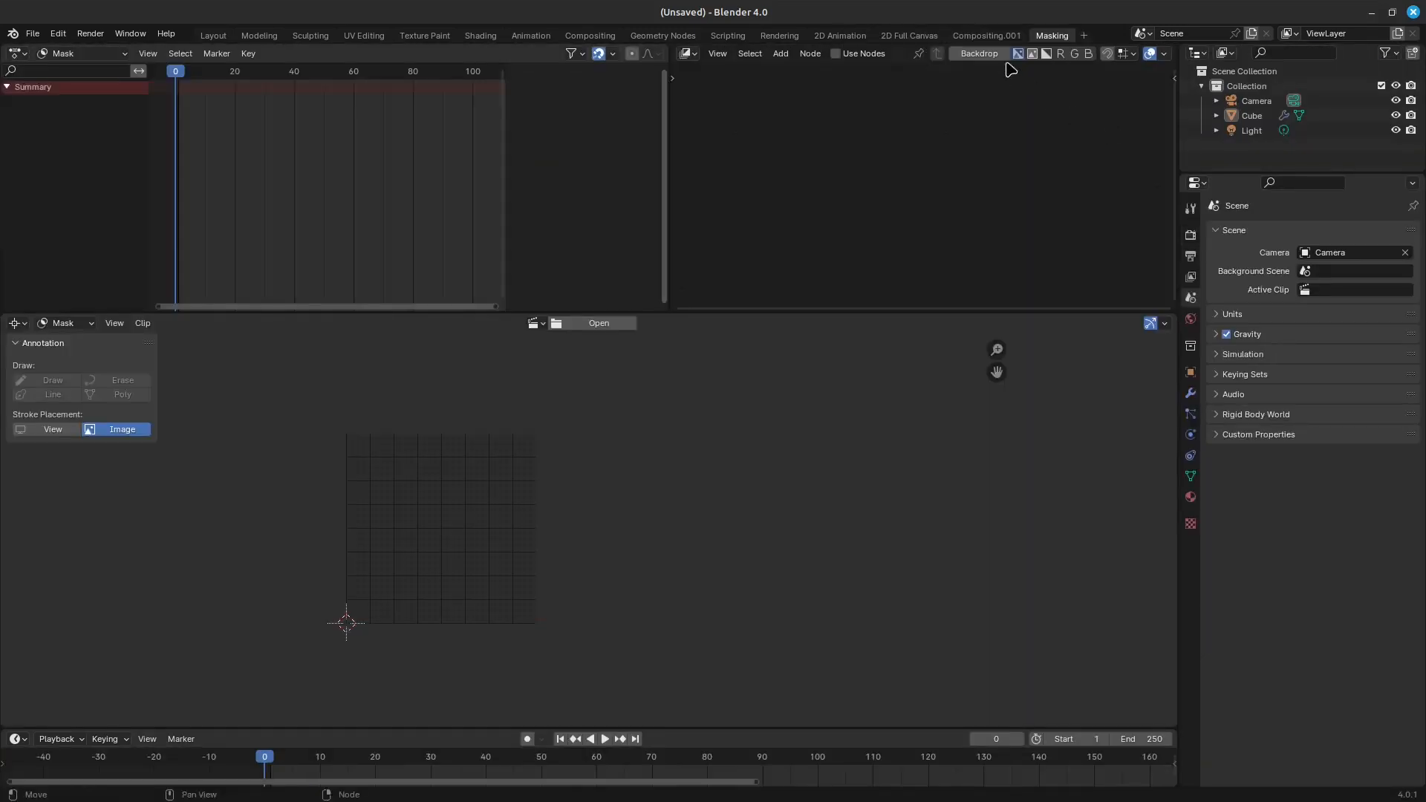
- Add the VFX Motion Tracking workspace and view the cube and camera in its 3D viewport from outside the camera
click(1083, 38)
mouse_move(1050, 106)
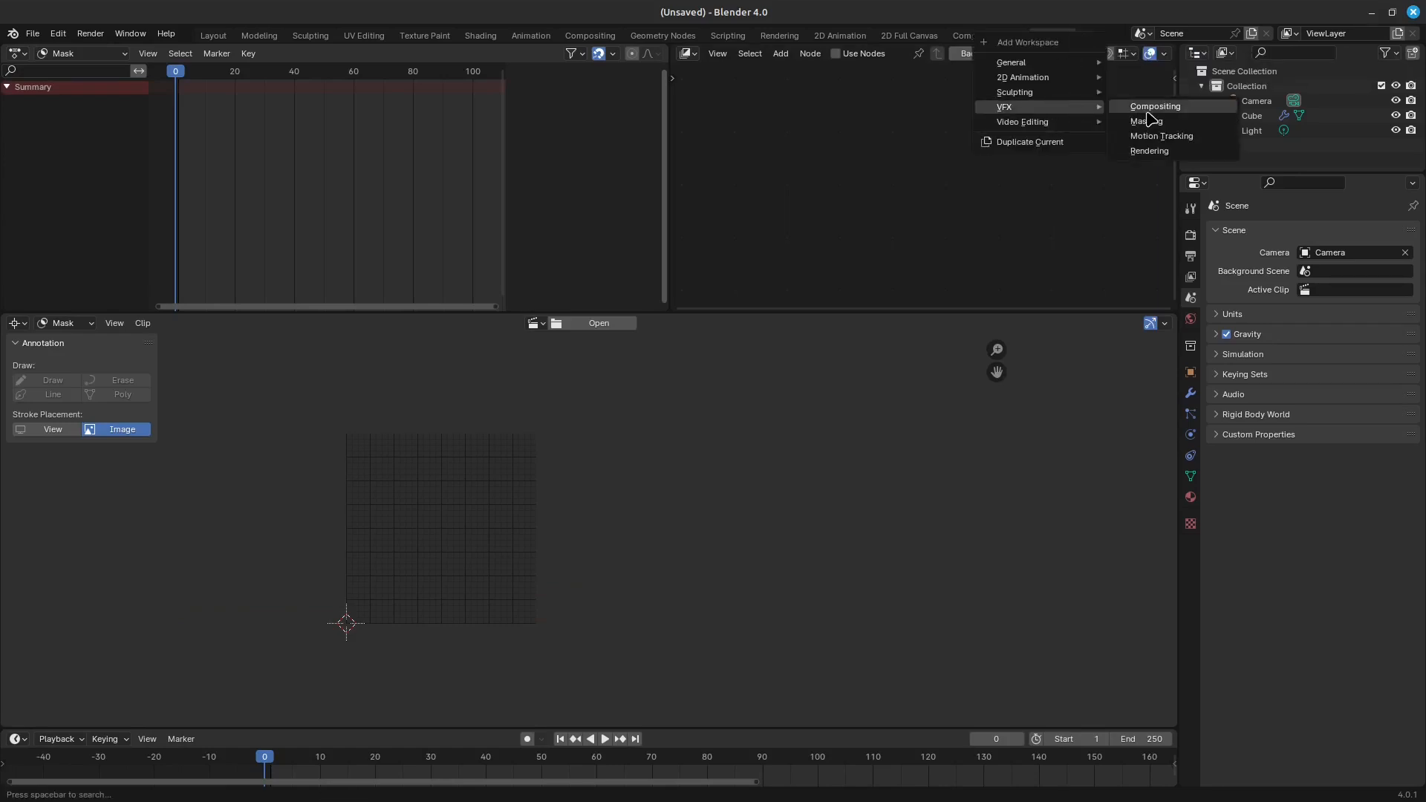
click(1150, 138)
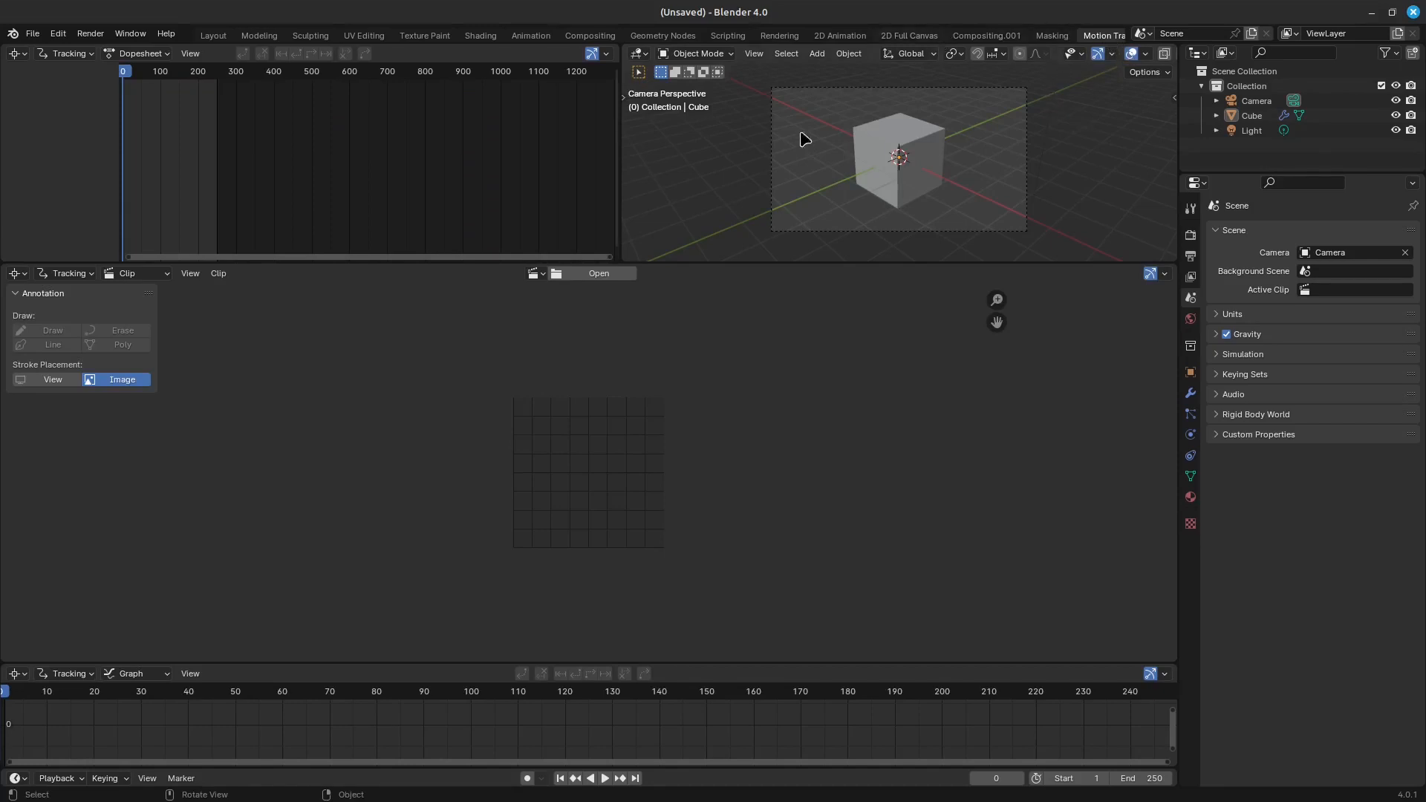
scroll(798, 170, down, 4)
scroll(876, 197, up, 3)
middle_drag(894, 192, 918, 175)
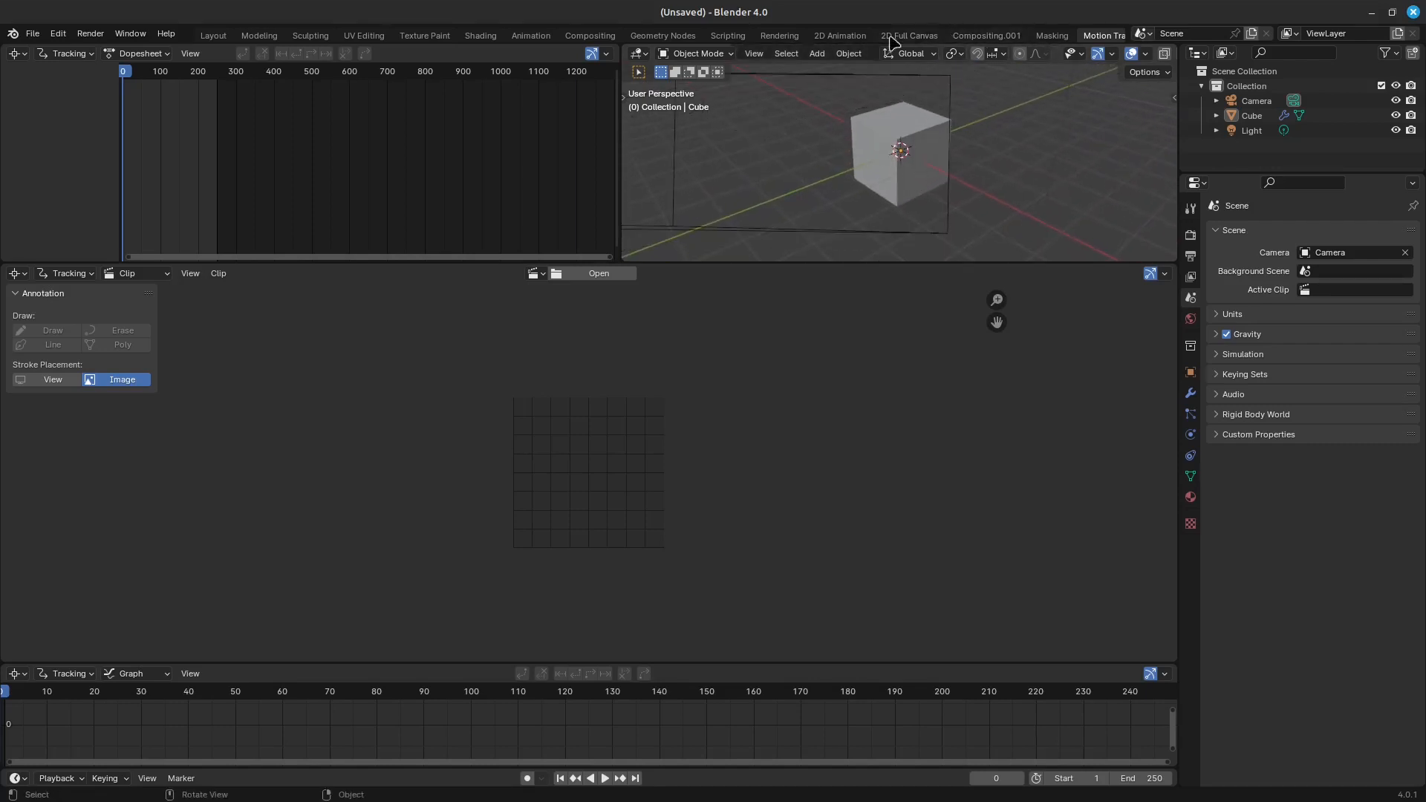
scroll(1025, 132, down, 2)
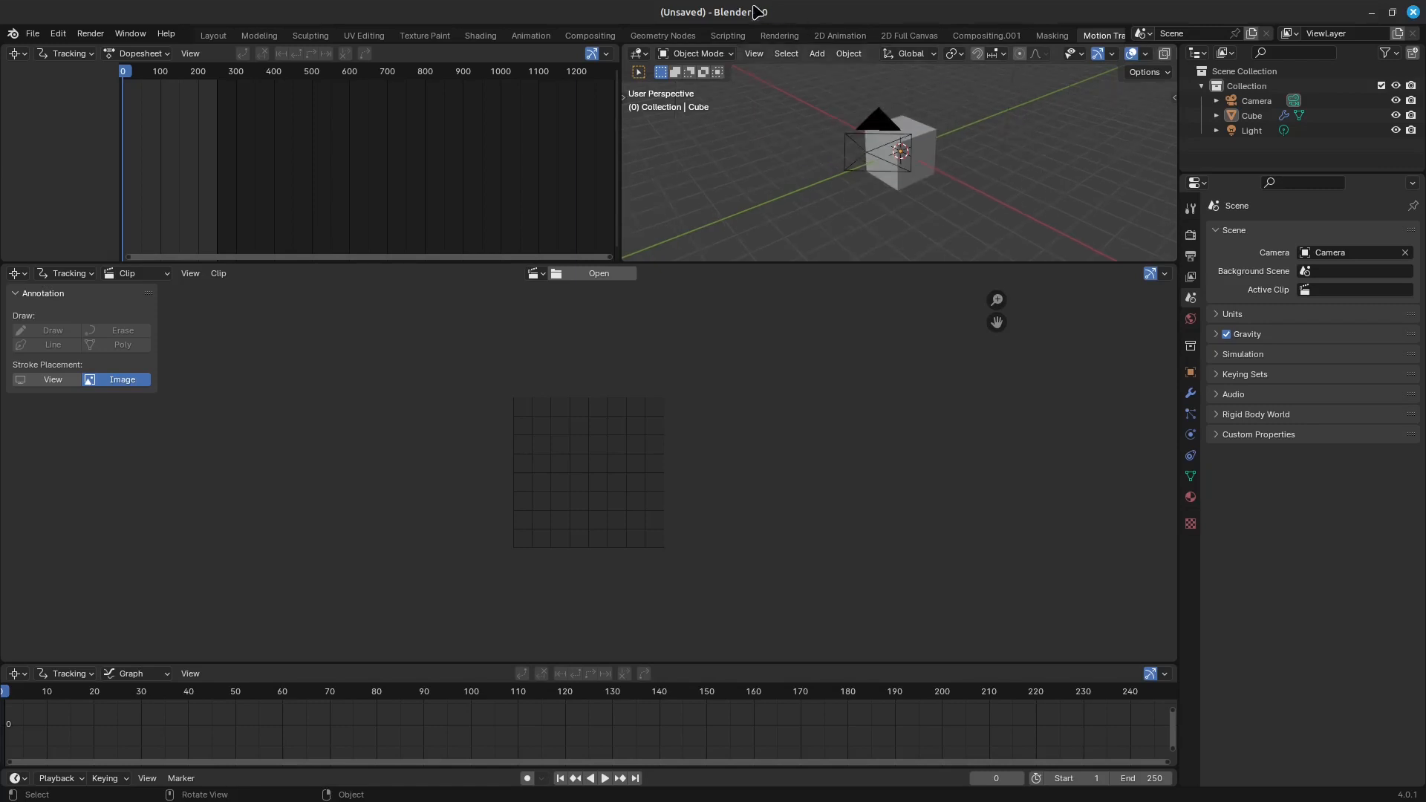
- Delete the Motion Tracking workspace from the set of added workspaces
alt+scroll(1165, 80, down, 20)
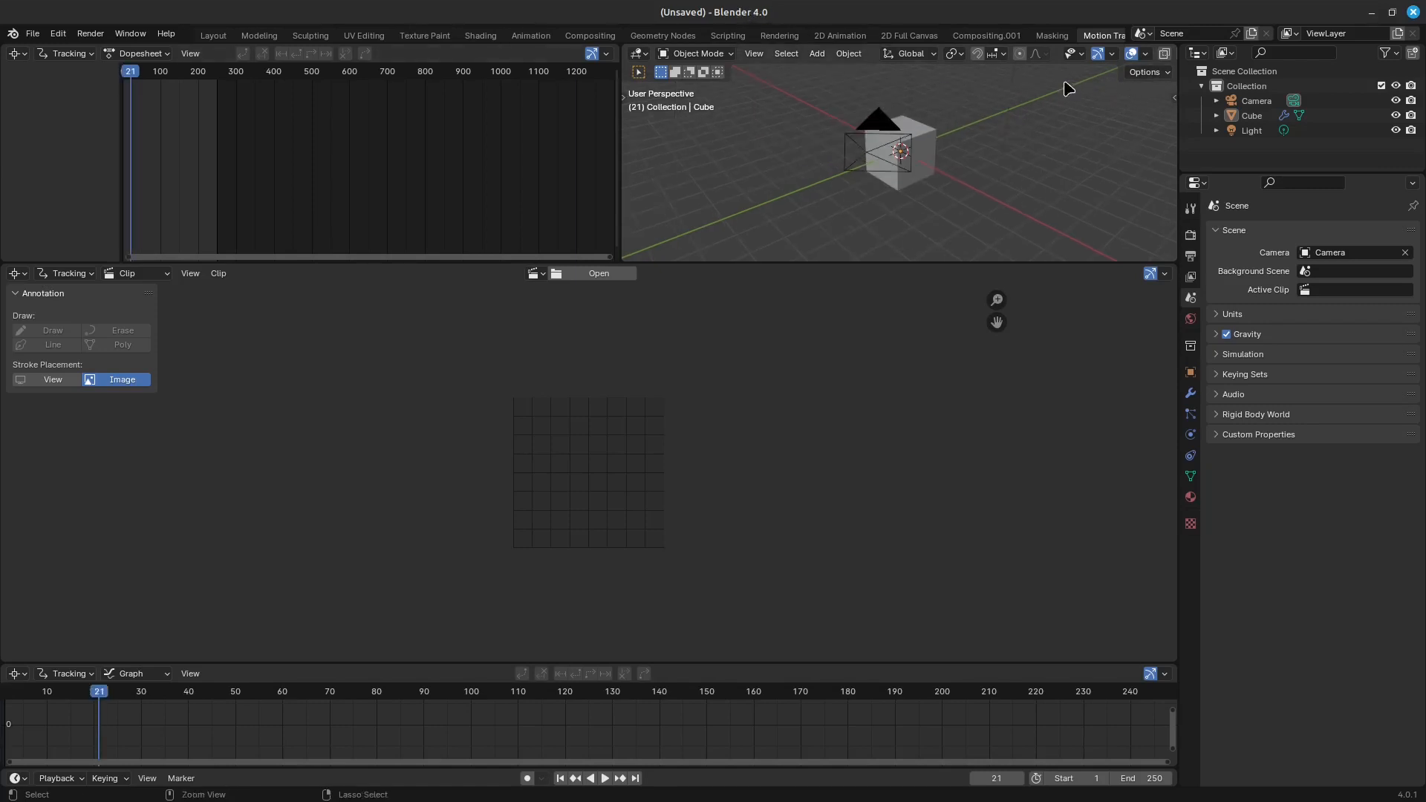
right_click(1095, 36)
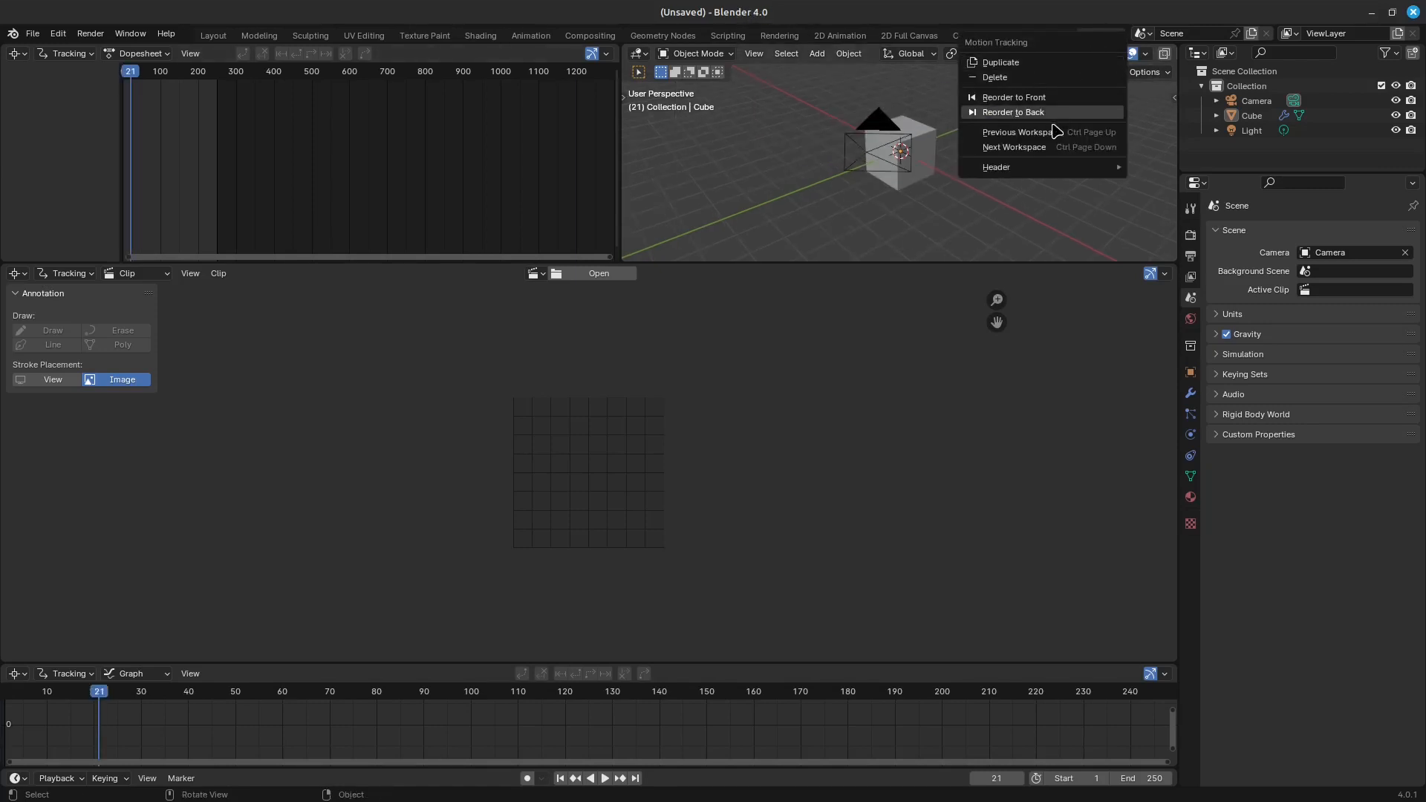
click(1067, 78)
right_click(1057, 45)
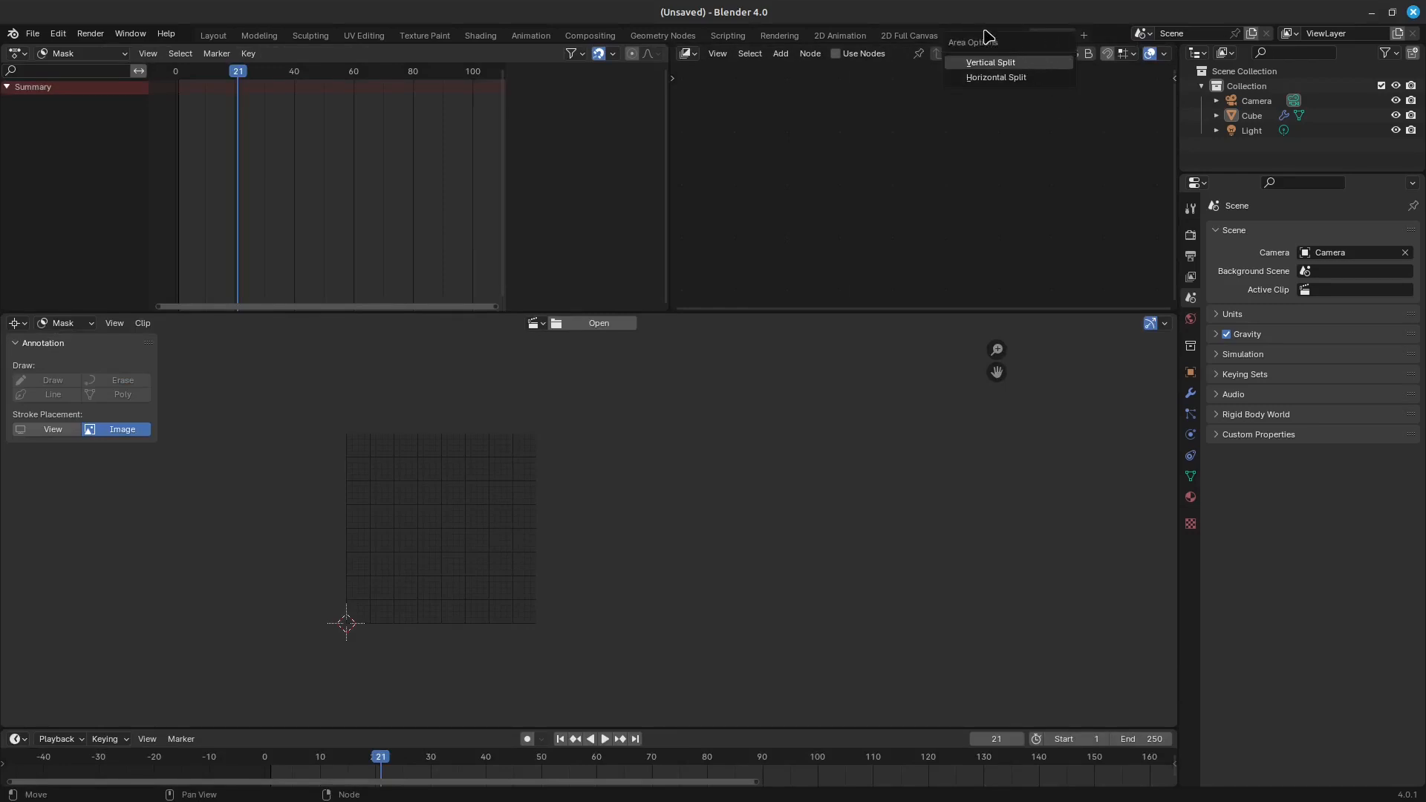
click(32, 33)
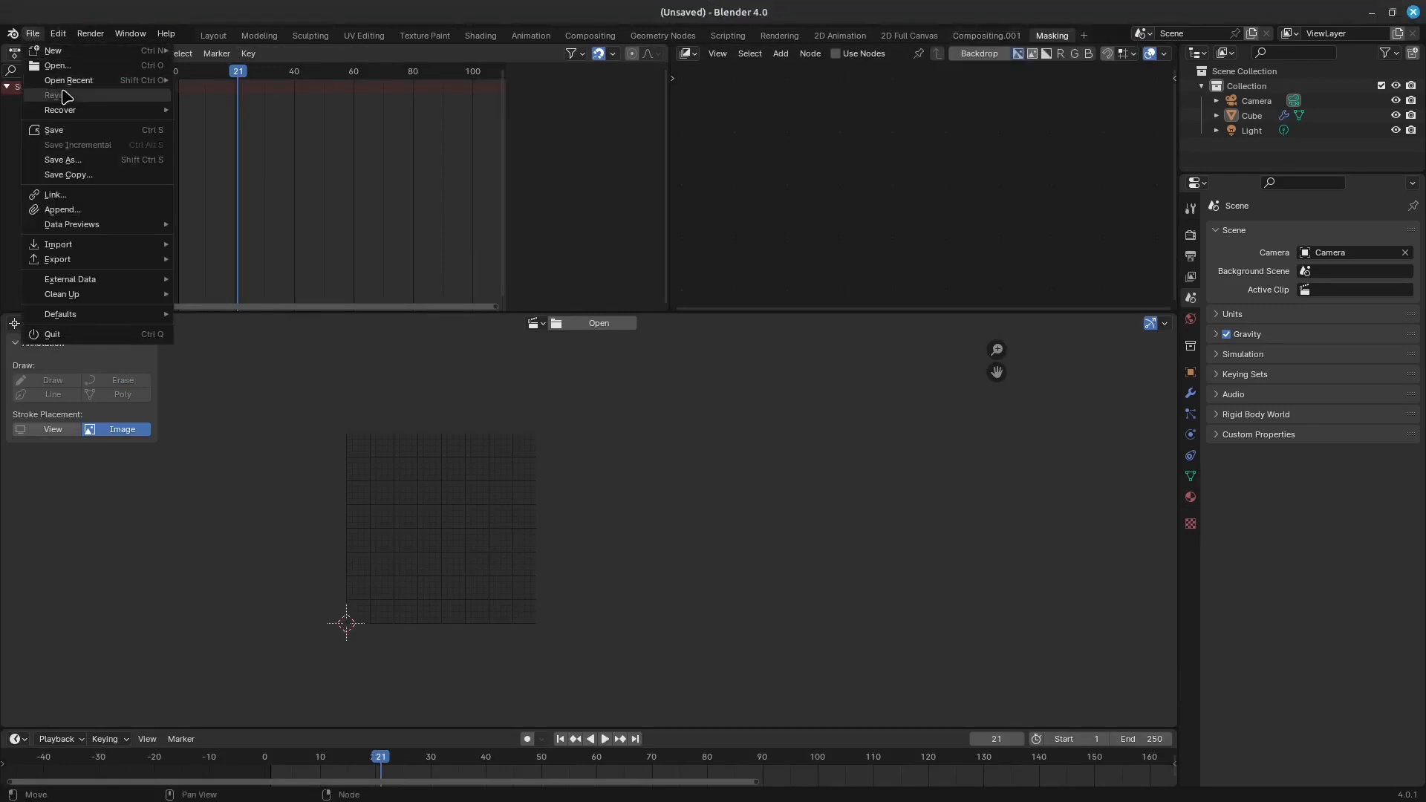
click(69, 68)
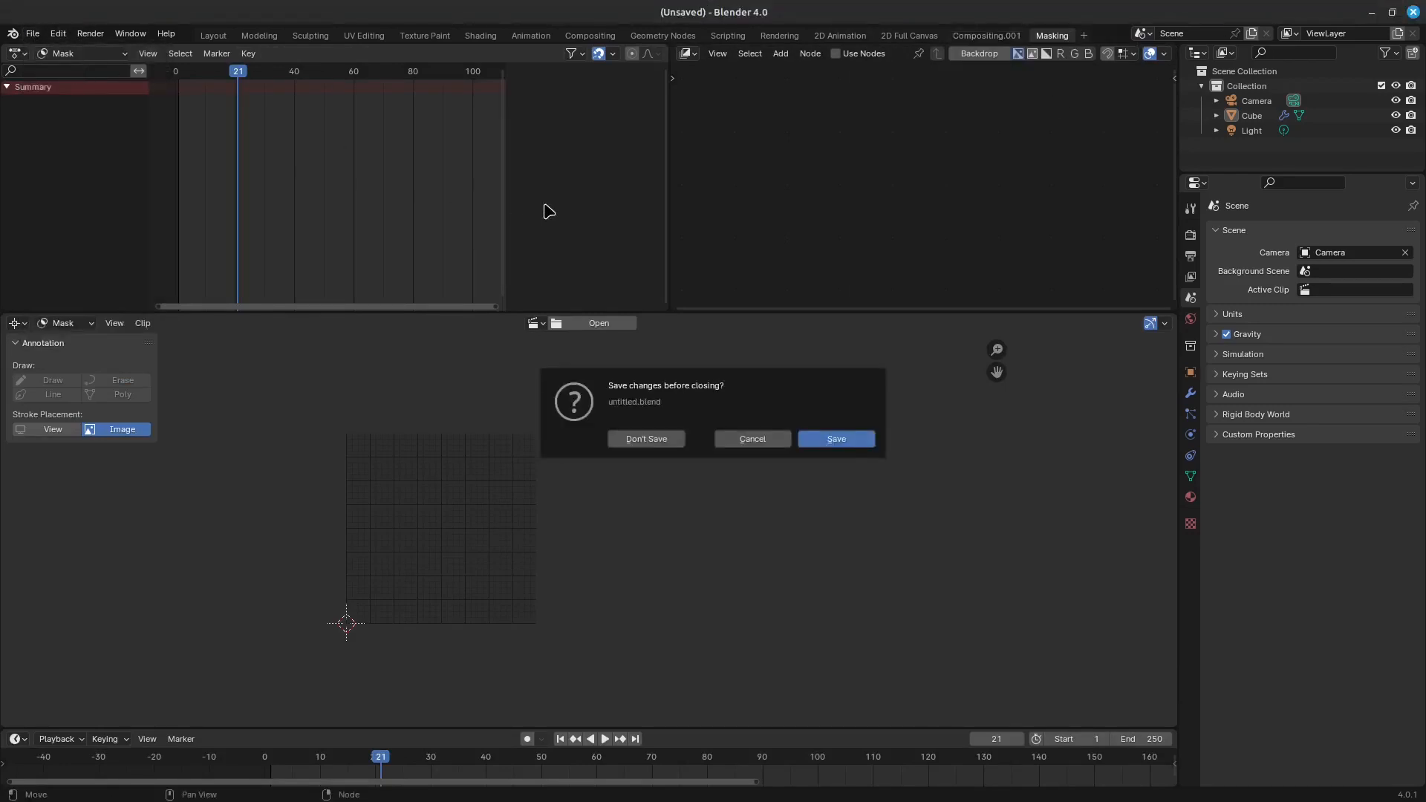
click(640, 441)
click(1090, 229)
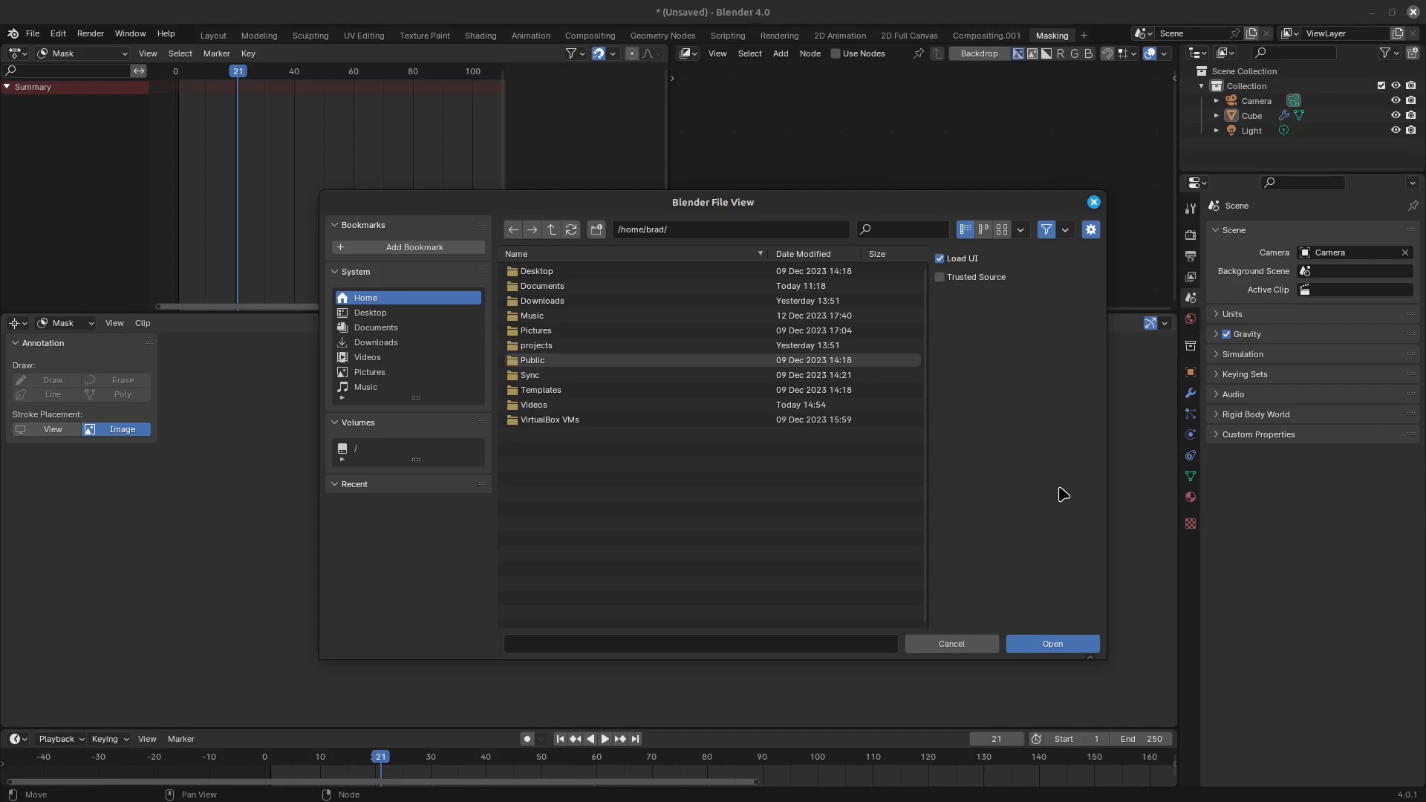
click(949, 645)
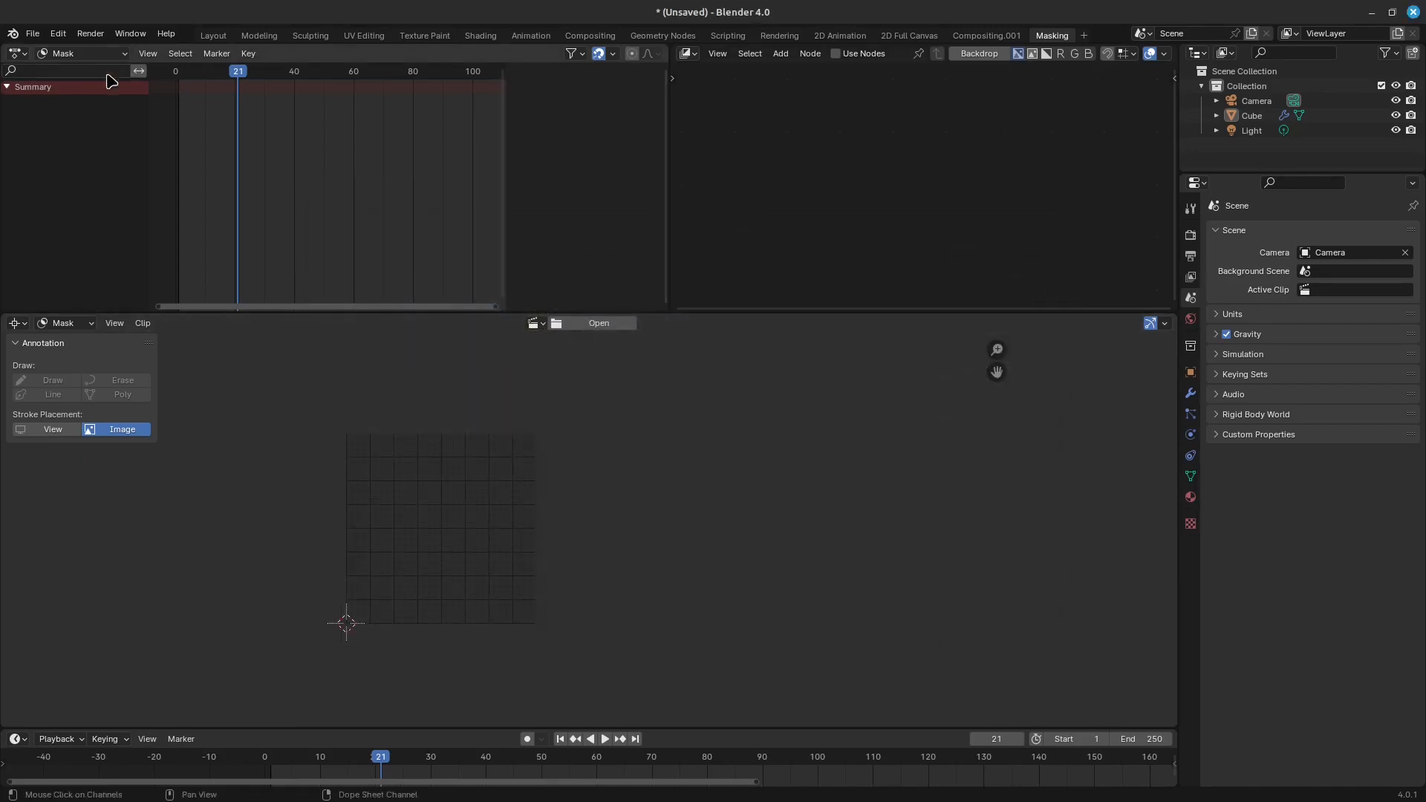
- Load Blender's factory settings to restore the default workspaces and the default cube scene
click(33, 35)
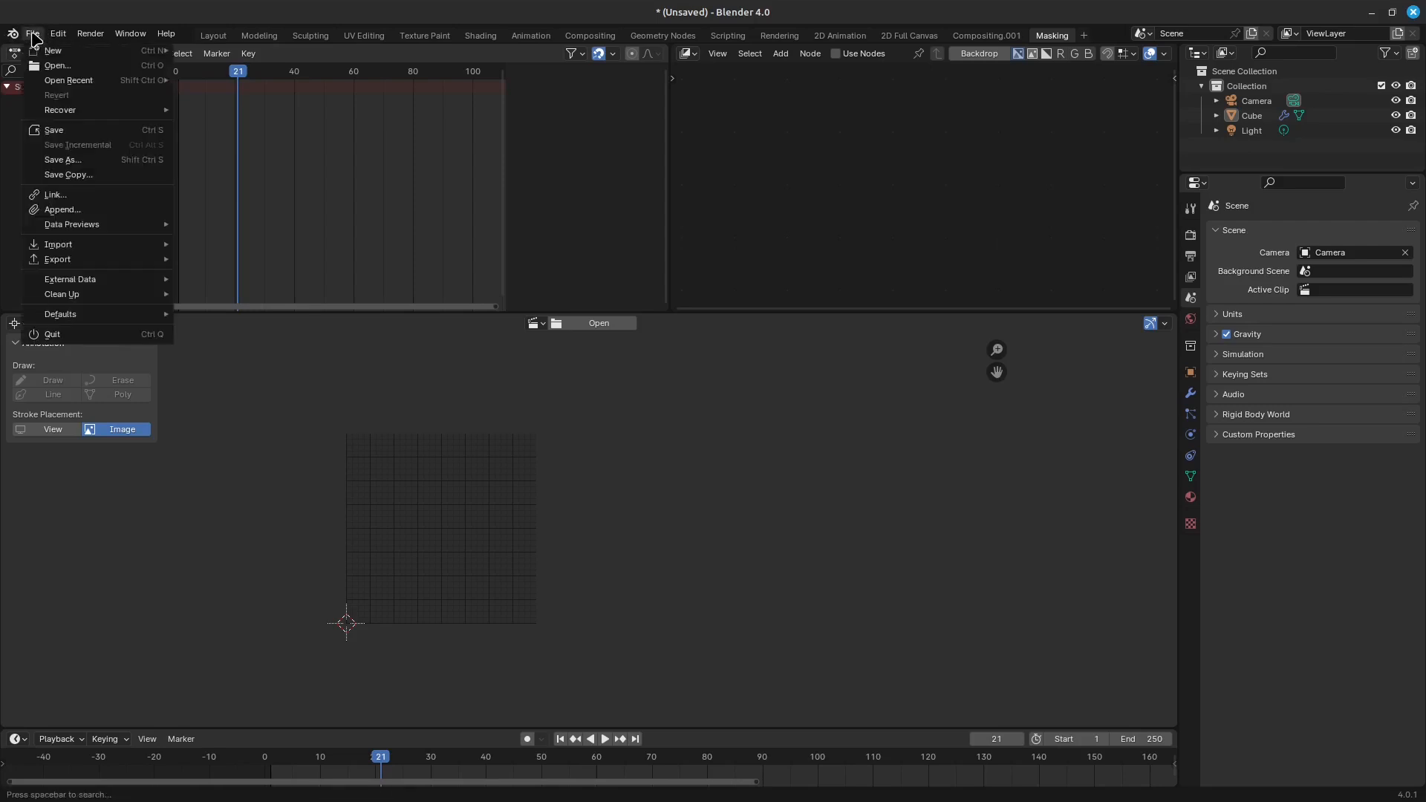
mouse_move(104, 315)
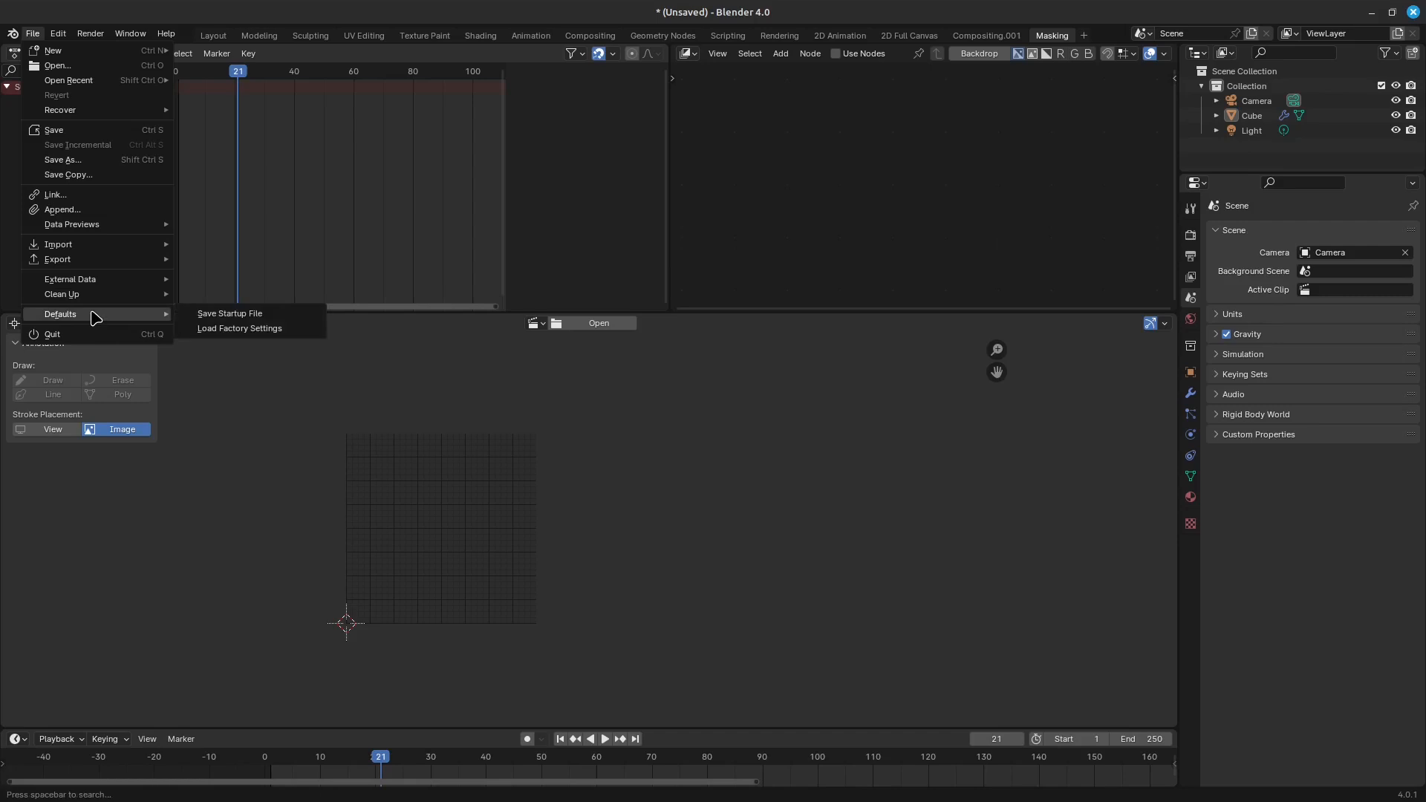
click(238, 329)
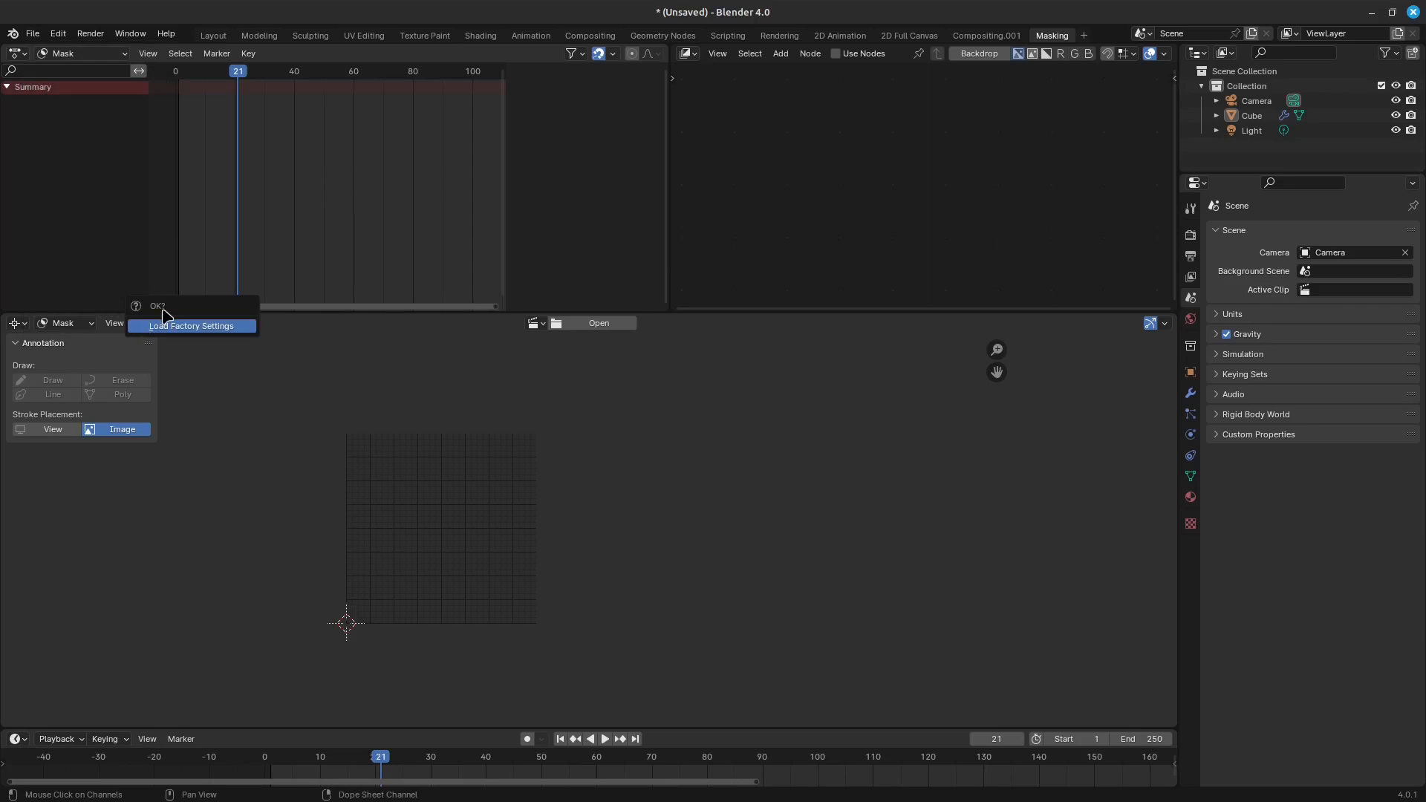
click(191, 330)
mouse_move(598, 346)
middle_down()
mouse_move(554, 360)
mouse_move(615, 350)
middle_up()
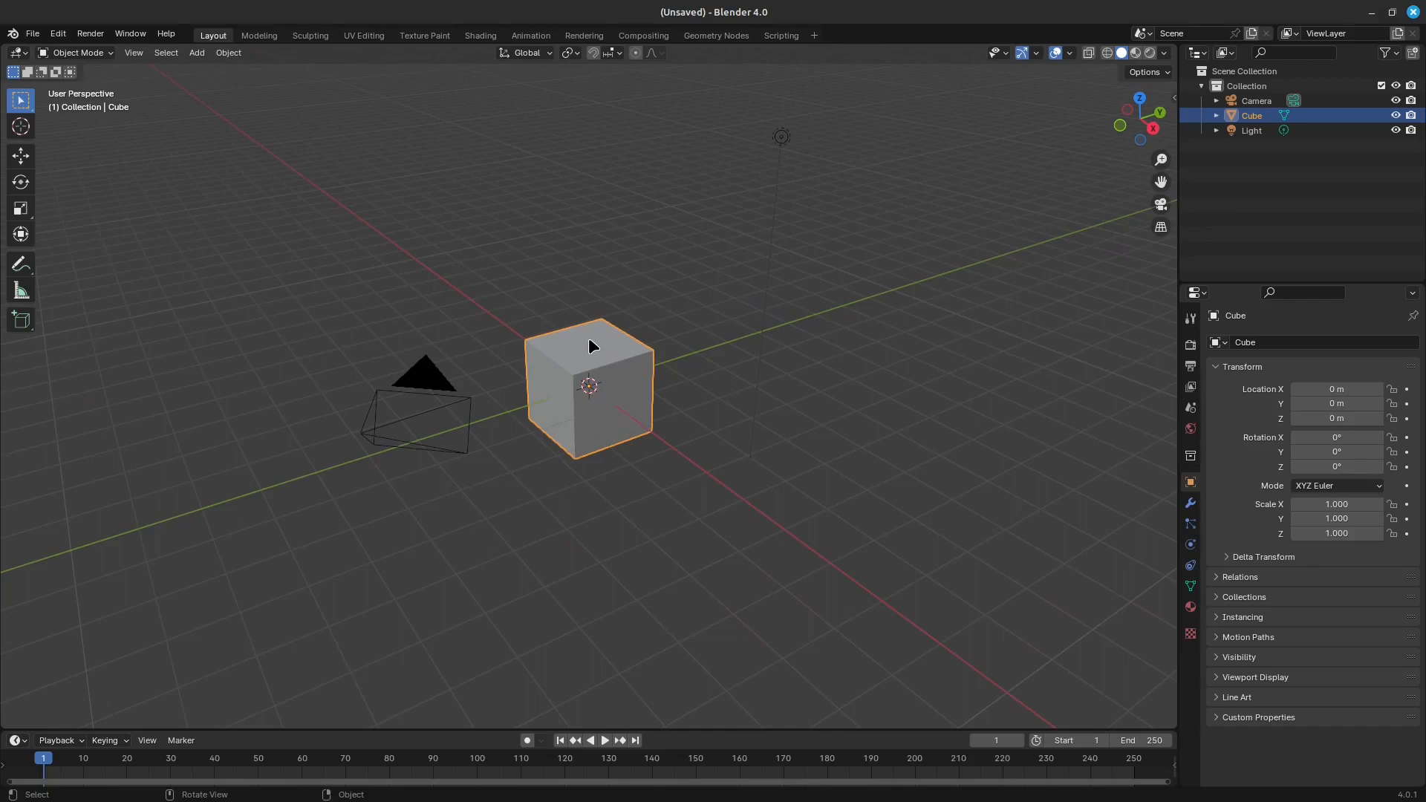
key(ctrl)
key(ctrl)
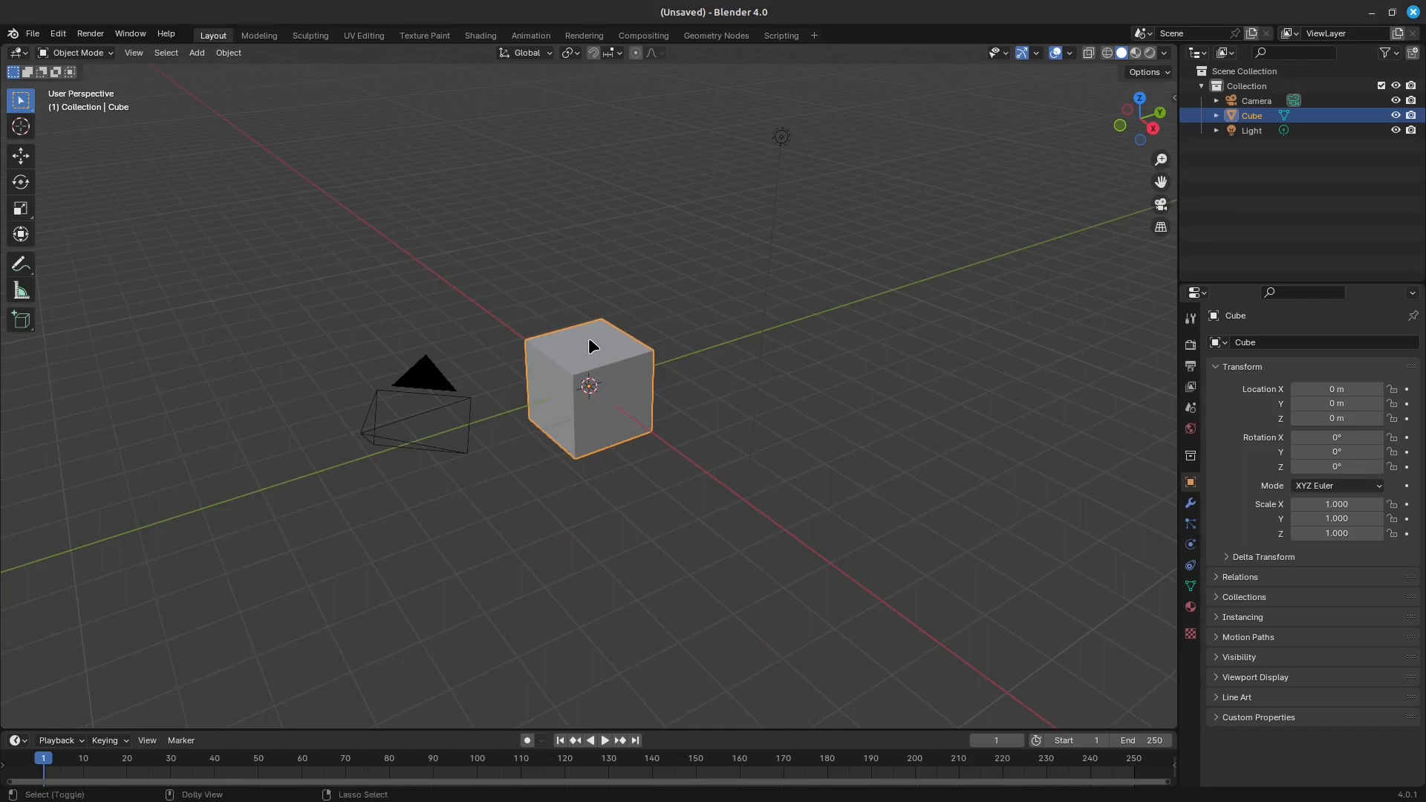